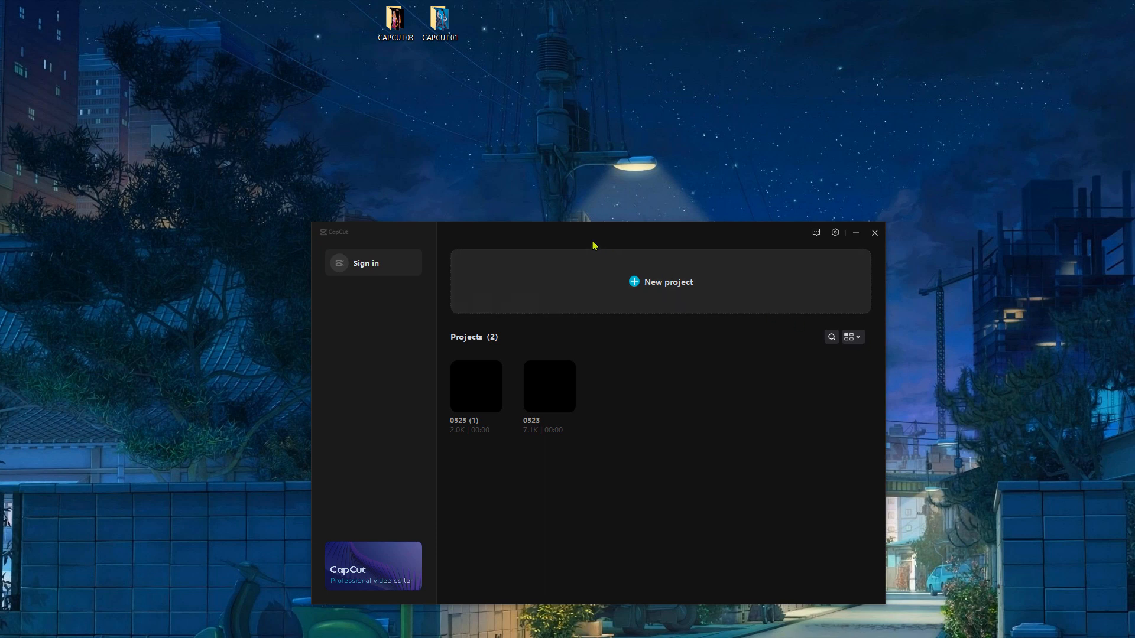
Delete both existing projects from the project list
drag(601, 233, 597, 170)
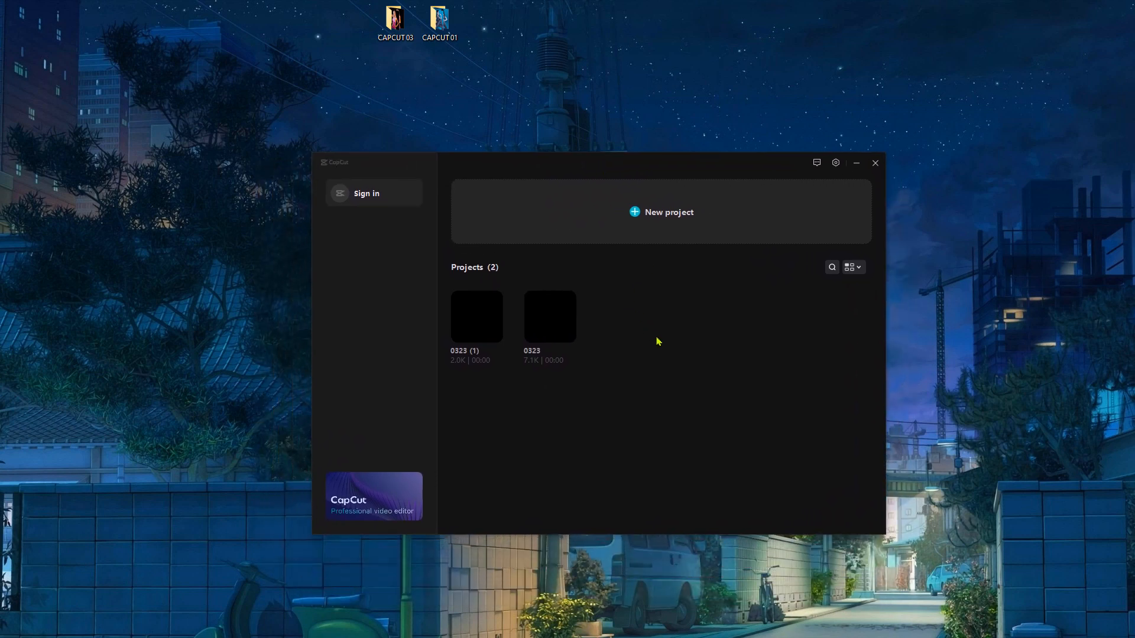
drag(642, 302, 460, 381)
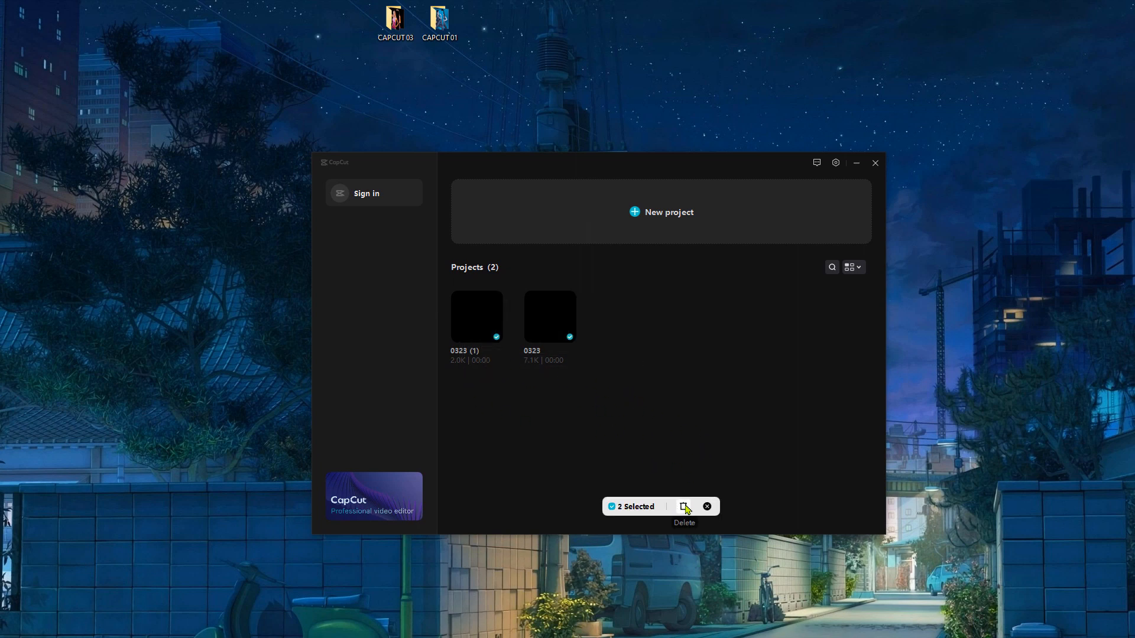
click(684, 507)
click(586, 404)
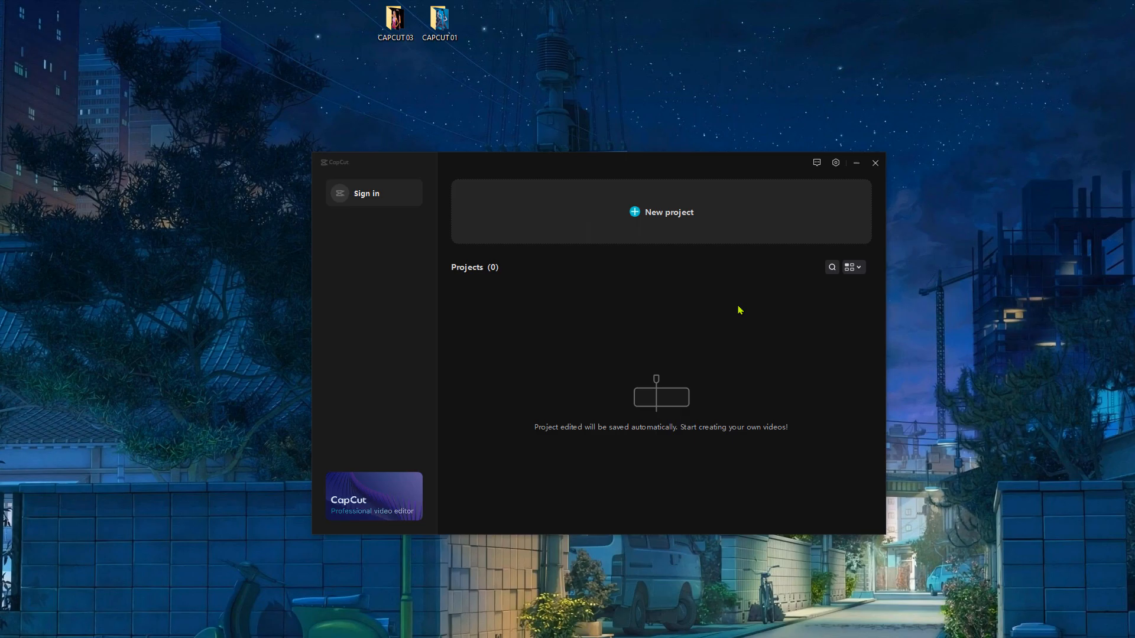
Create a new project and import the images 1.png to 5.png from the CAPCUT 01 folder
click(636, 223)
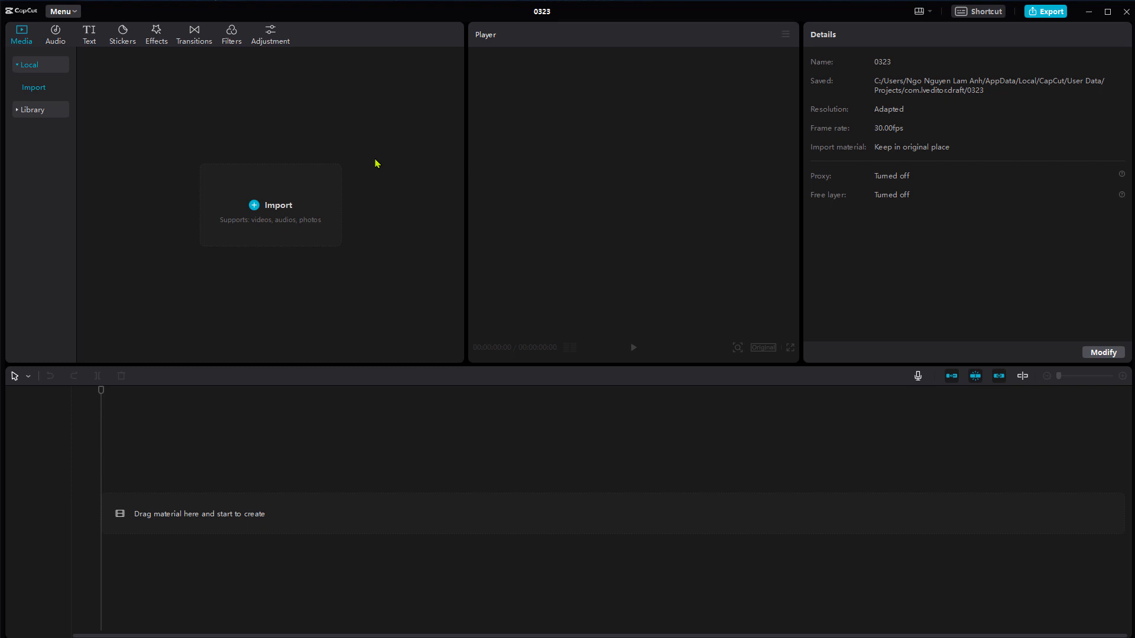
click(253, 205)
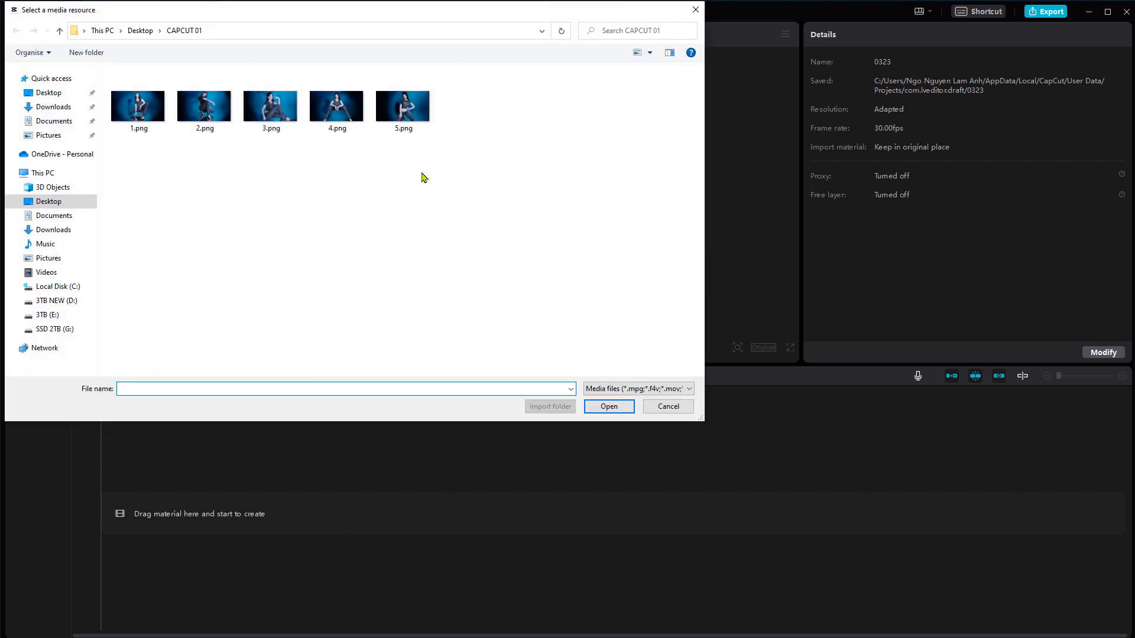
drag(496, 99, 128, 166)
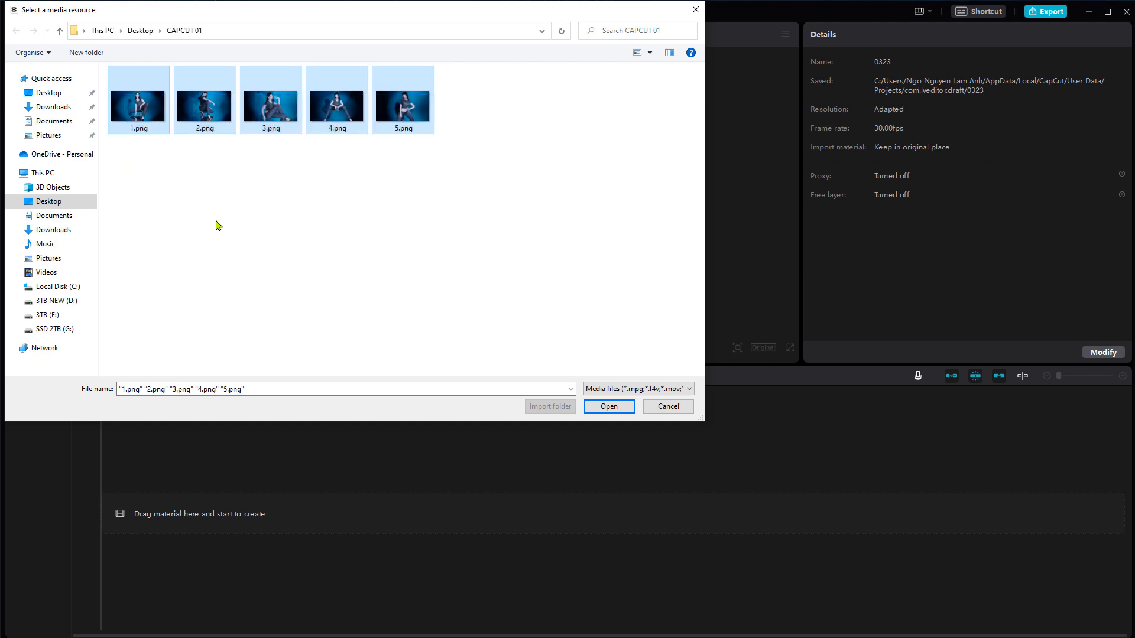
click(609, 407)
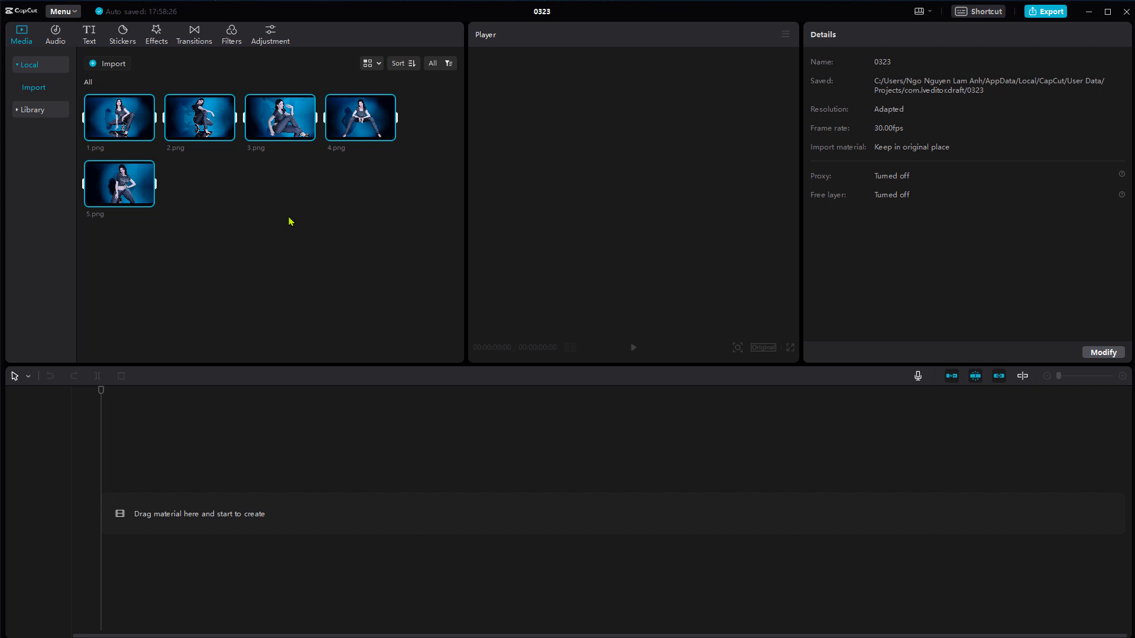
Place all five imported images together on the empty timeline
click(247, 226)
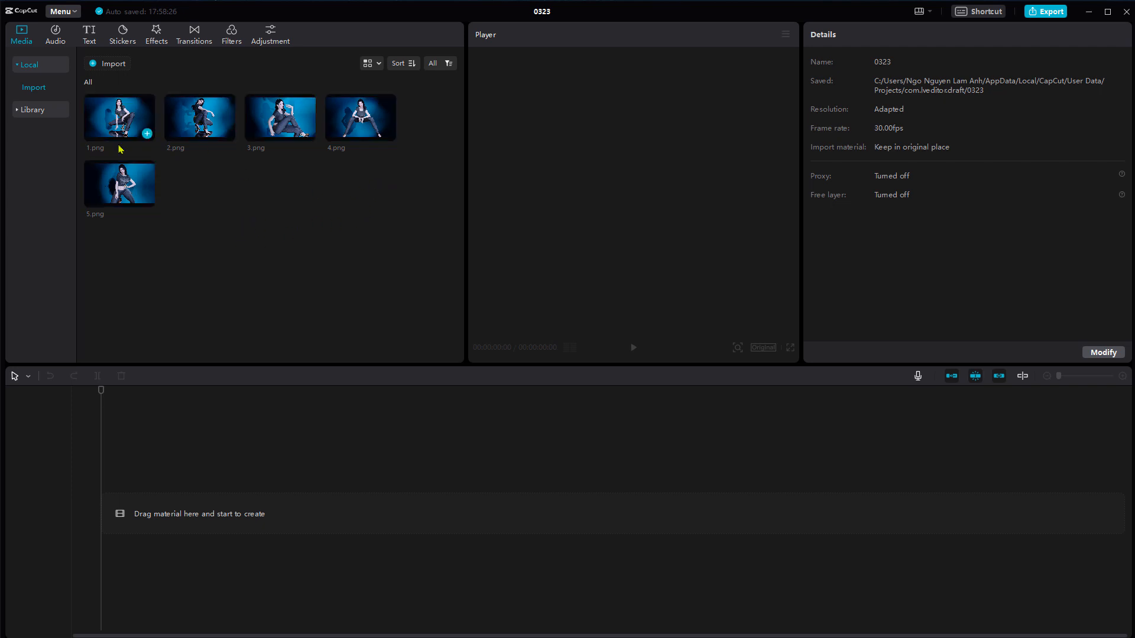
drag(426, 120, 98, 238)
click(373, 292)
drag(435, 123, 124, 248)
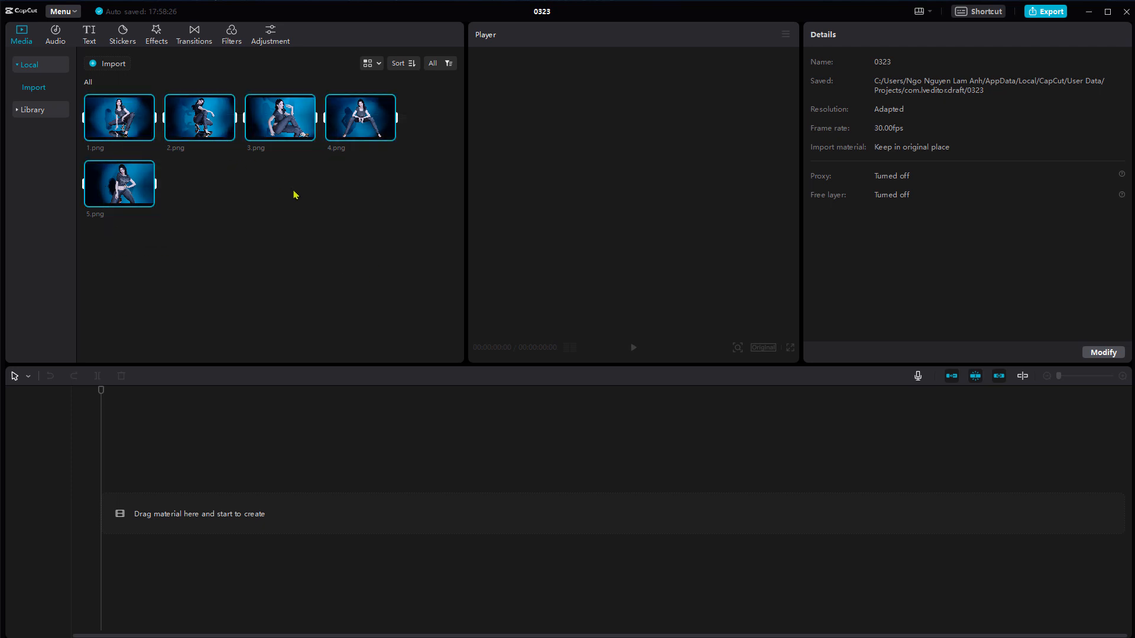
drag(429, 110, 128, 233)
drag(125, 131, 449, 514)
click(195, 568)
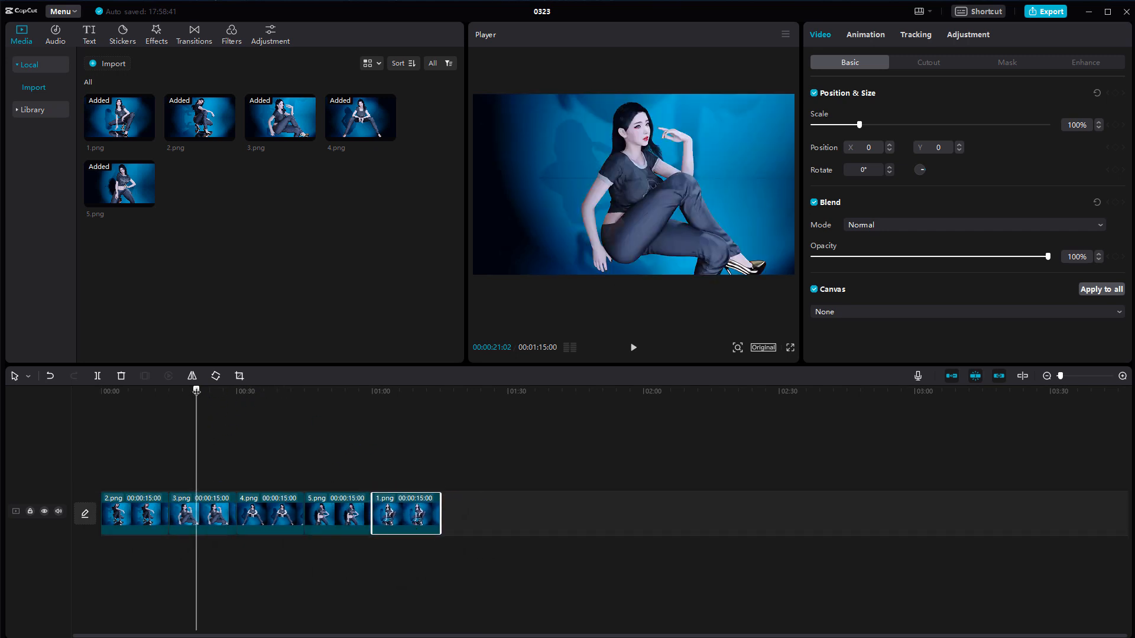
Return the playhead to the start and extend the 2.png clip to about 35 seconds
drag(196, 390, 92, 398)
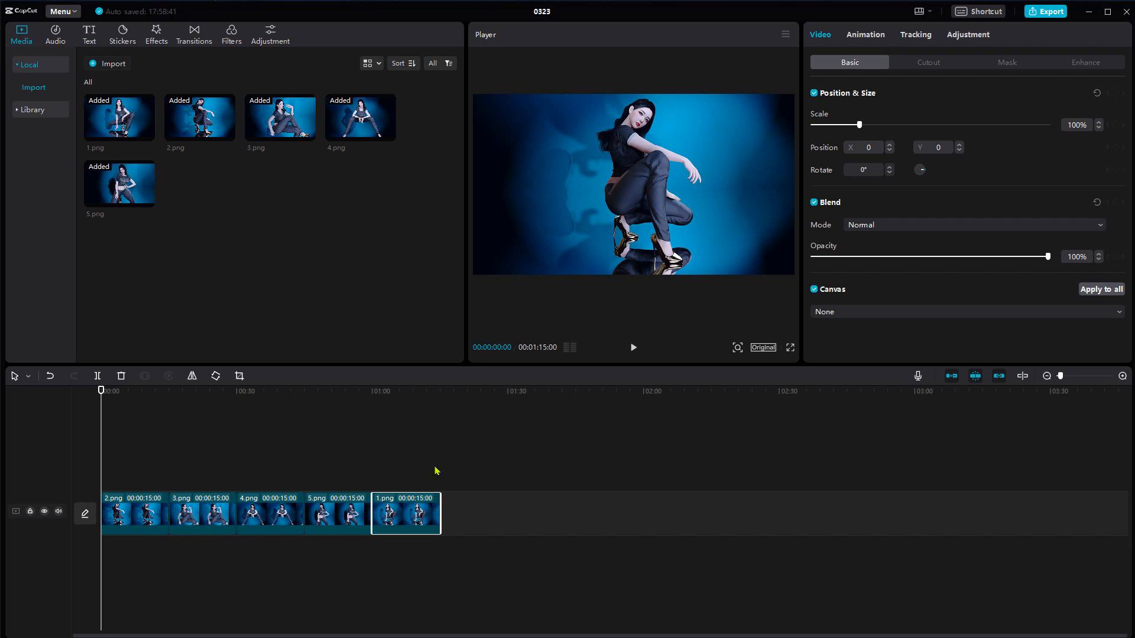
click(145, 520)
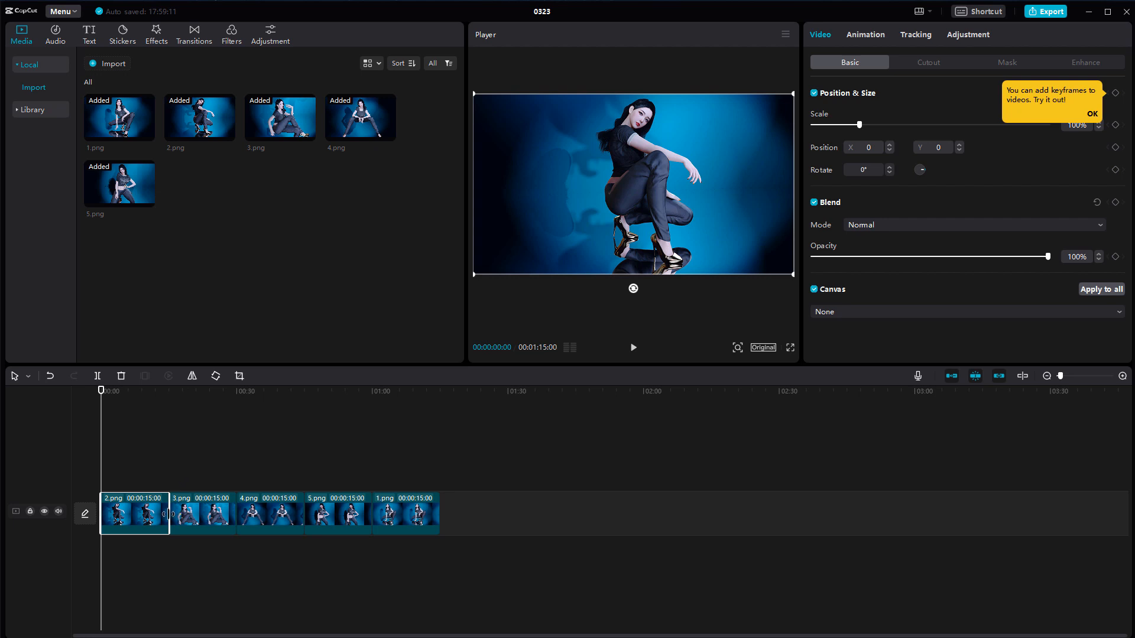
drag(169, 516, 259, 525)
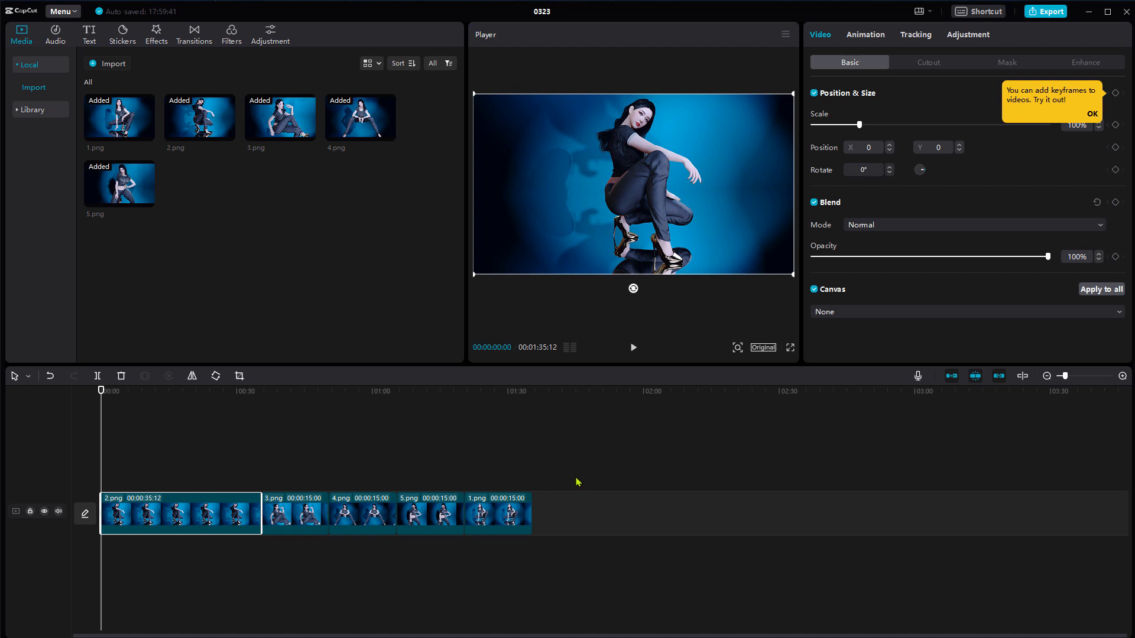
click(592, 488)
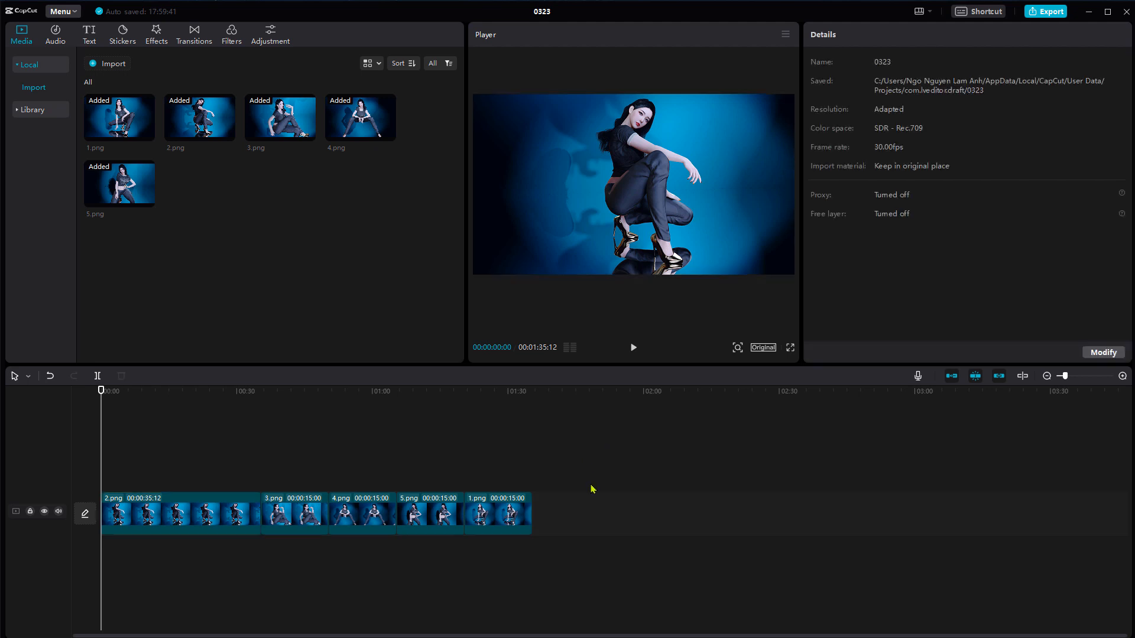
Select all five clips on the timeline and delete them
drag(589, 449, 110, 577)
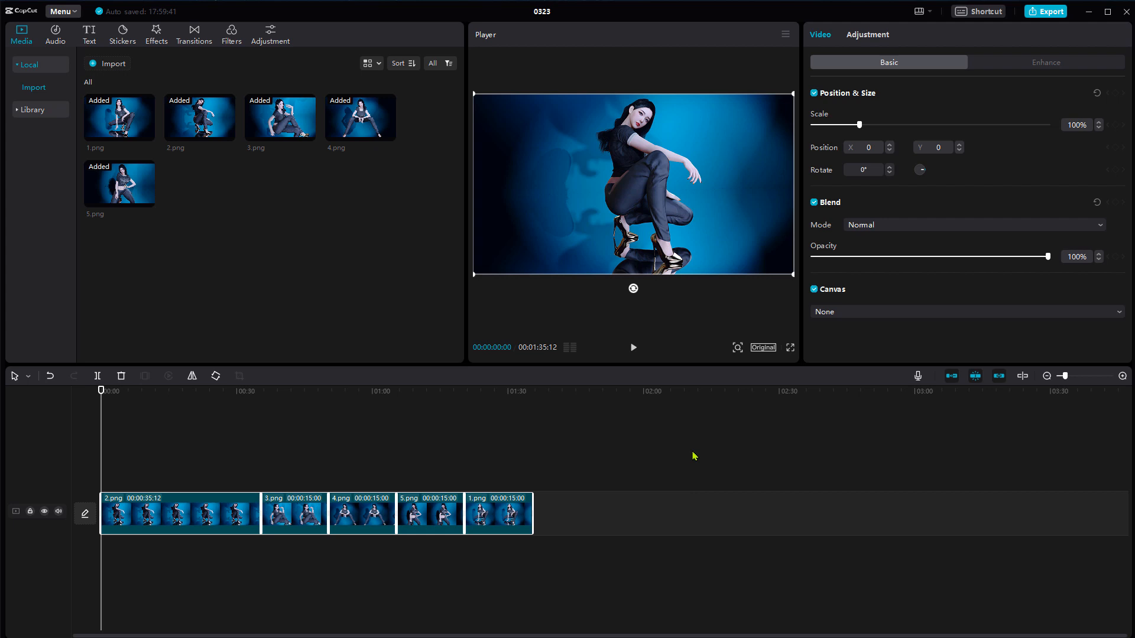
drag(632, 455, 87, 578)
key(Delete)
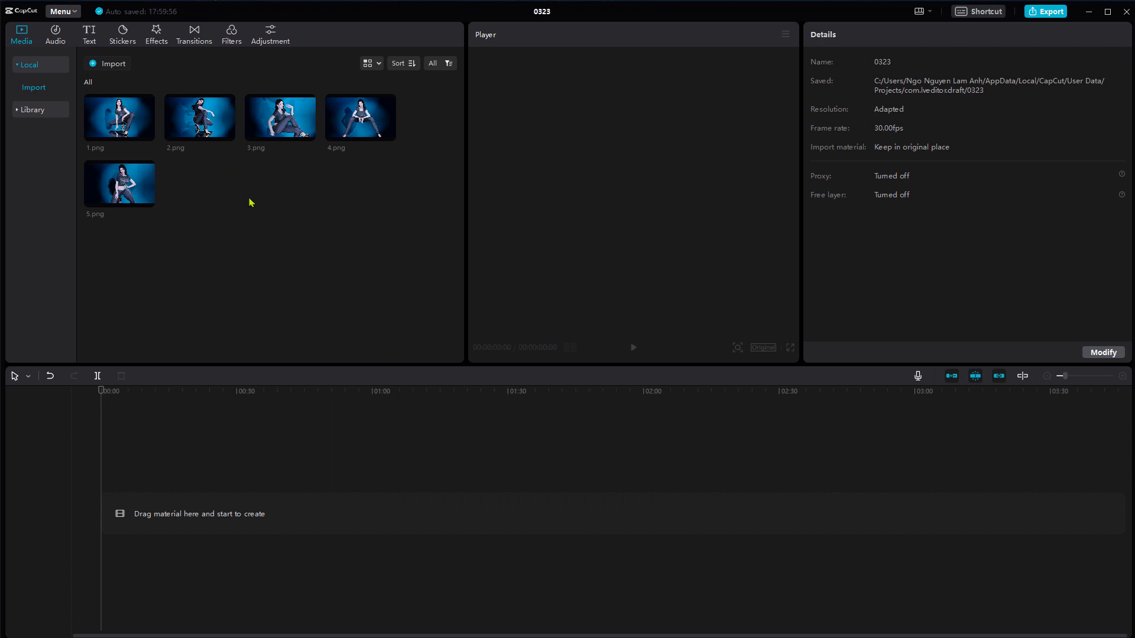
Set the default image duration to 10 seconds in the application's editing settings
click(70, 14)
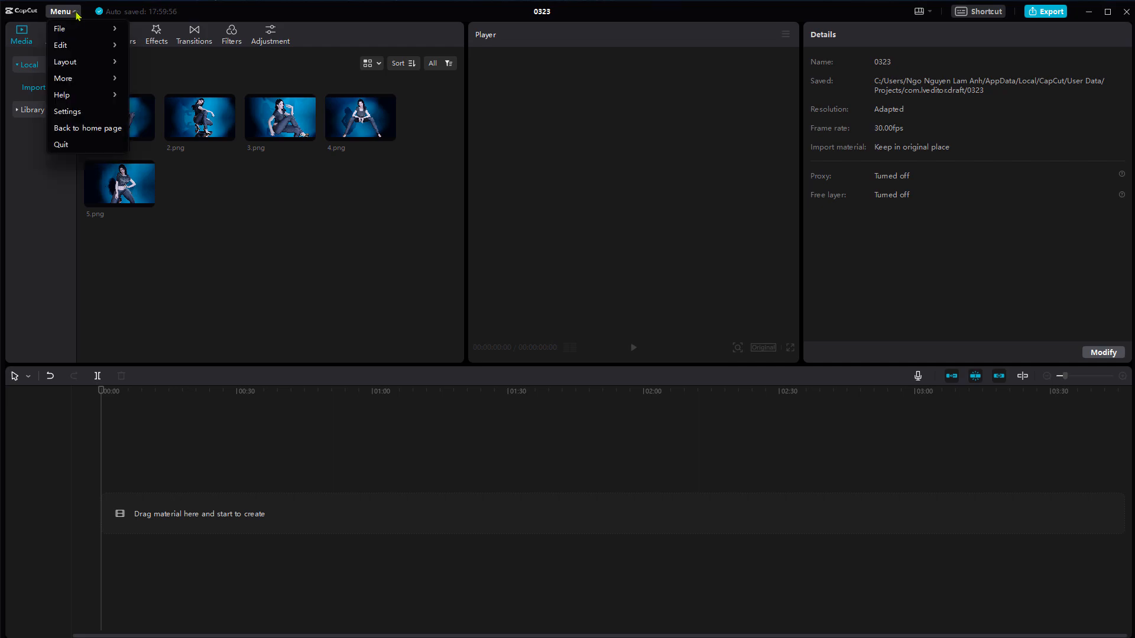
click(76, 115)
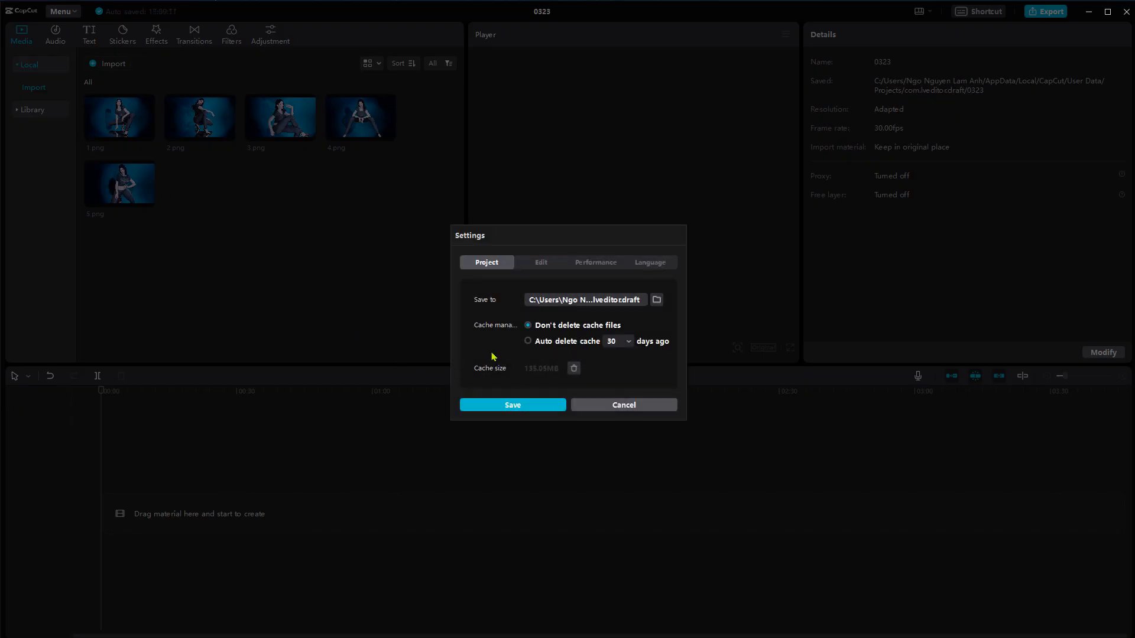
click(543, 263)
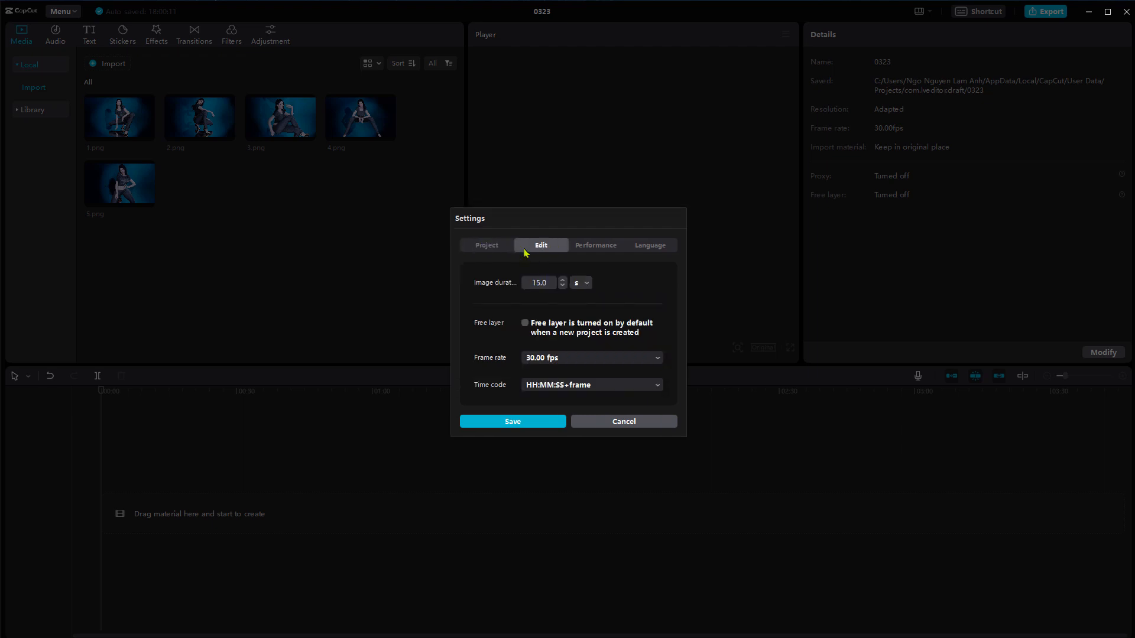
drag(528, 282, 557, 285)
text(1)
Review the performance and language settings, and save the settings
click(596, 245)
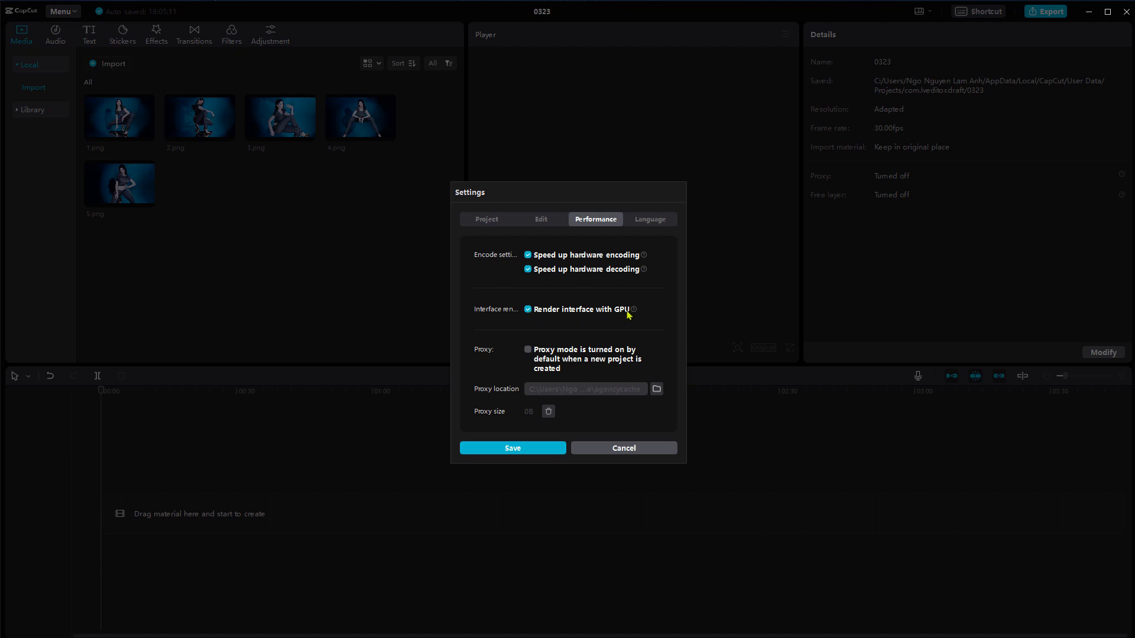
mouse_move(634, 312)
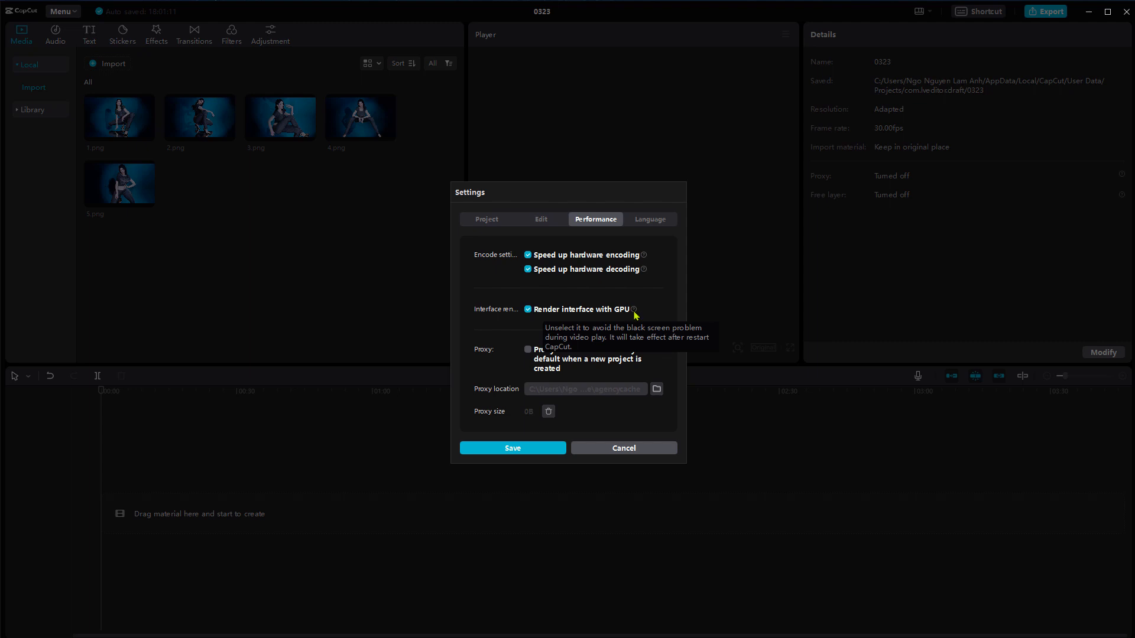
click(654, 222)
click(592, 168)
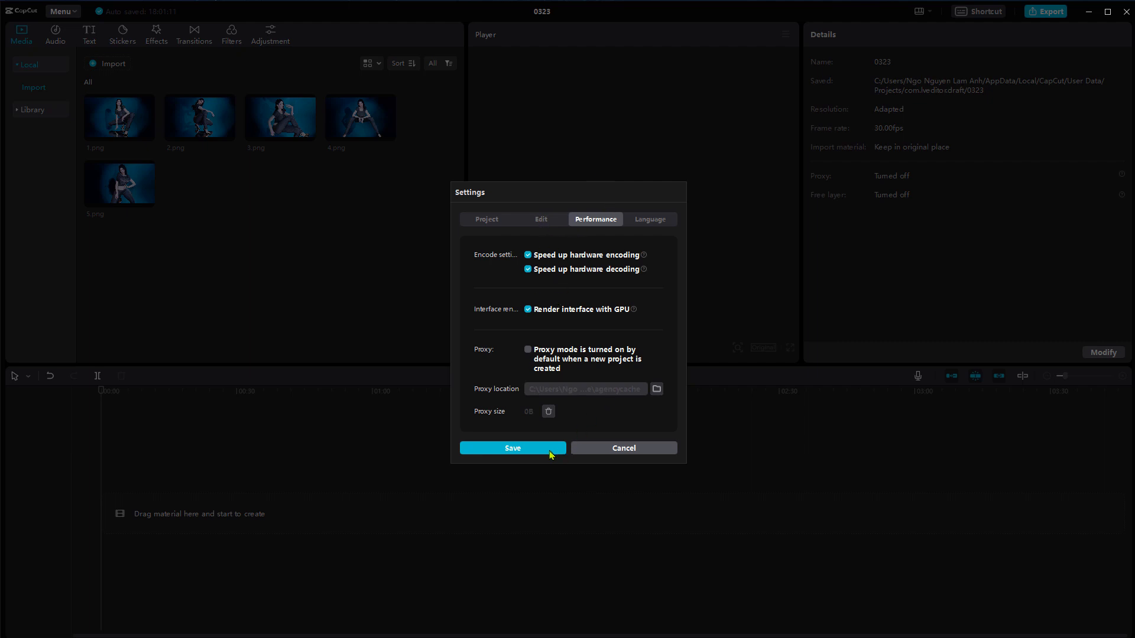
click(528, 449)
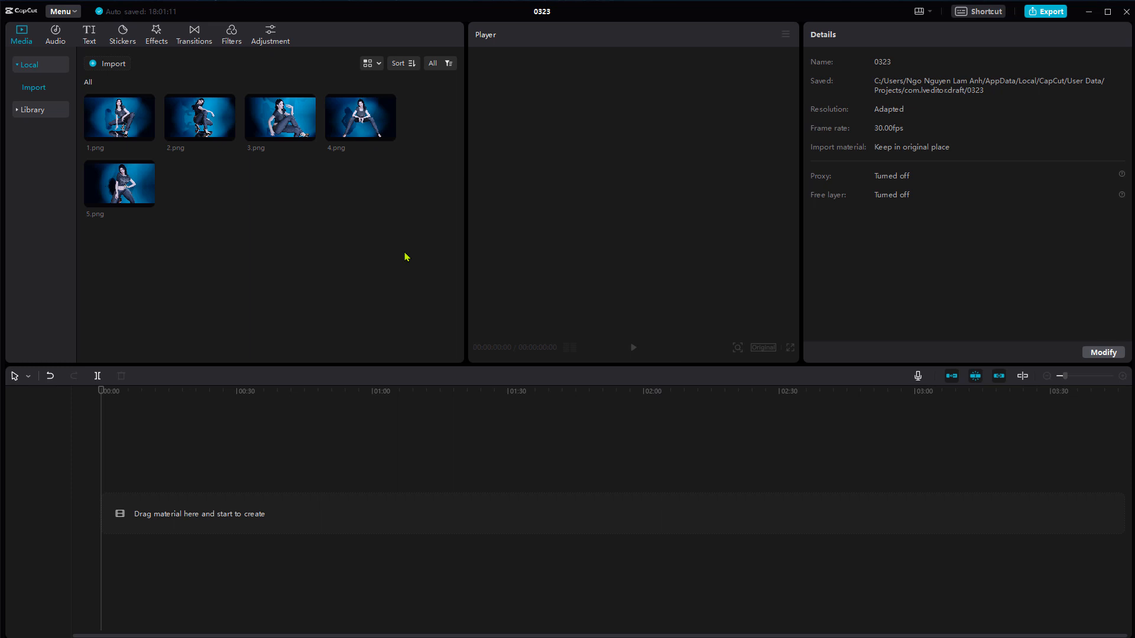
Place the five images on the timeline in order from 1.png to 5.png and play the cut between the first two
drag(434, 266, 107, 523)
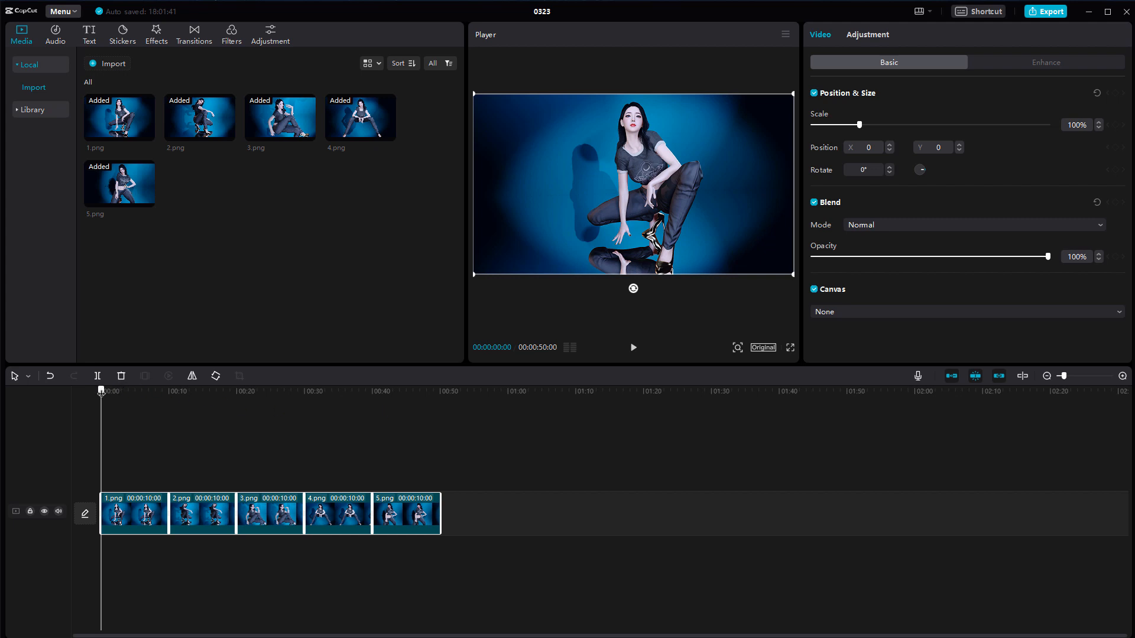
drag(101, 391, 144, 391)
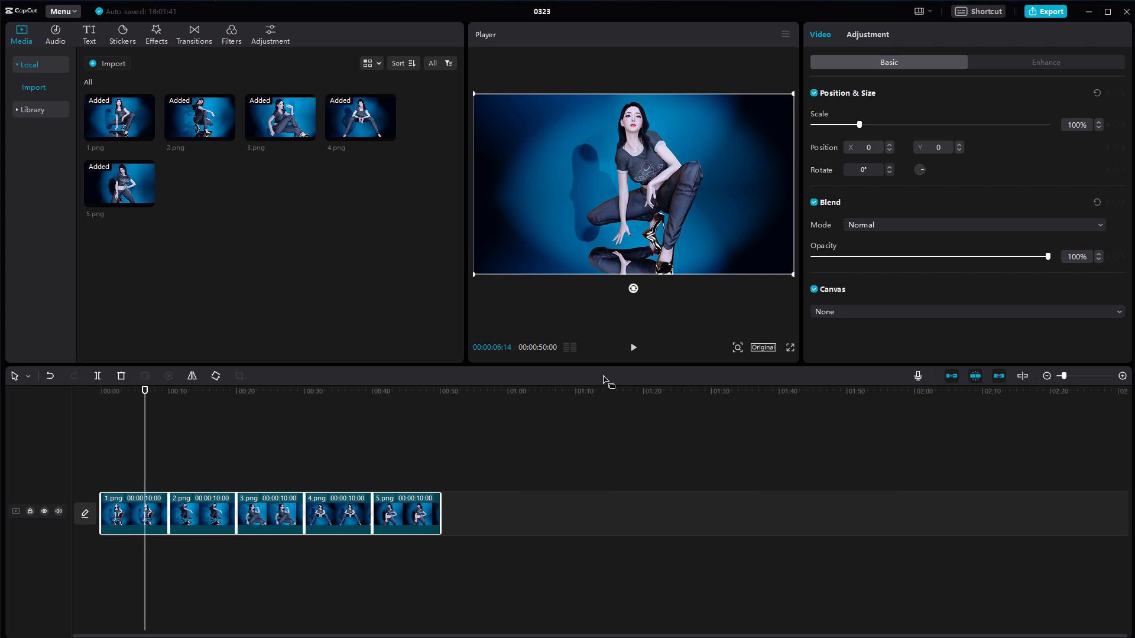
click(633, 349)
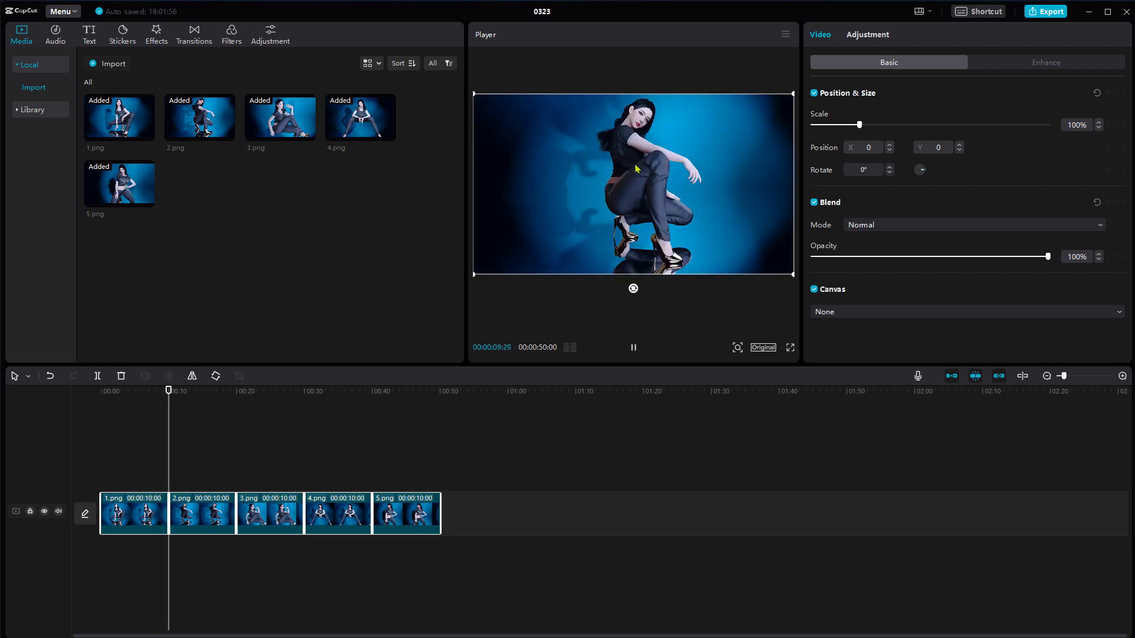
click(633, 350)
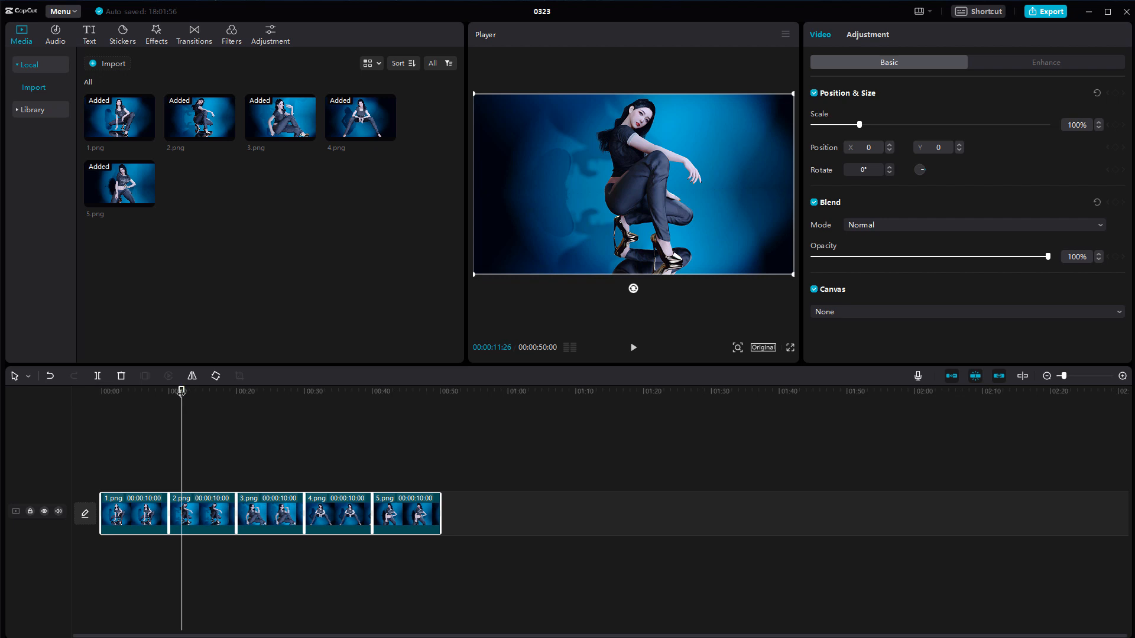
drag(181, 391, 94, 401)
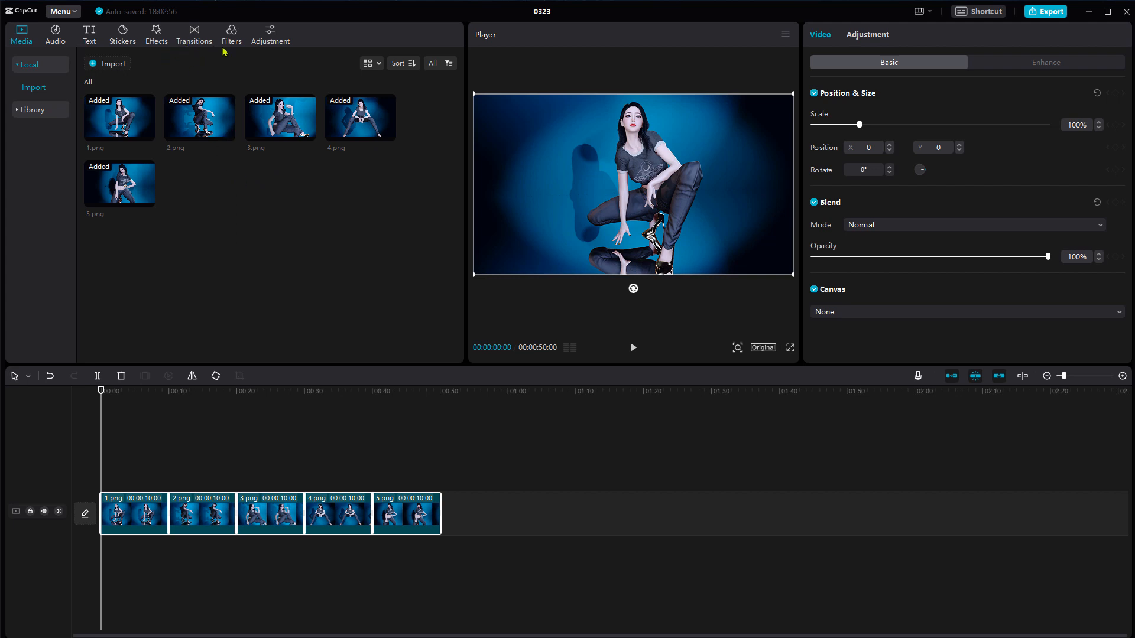
Add the Then and Now transition between the 1.png and 2.png clips and lengthen it to 3.3 seconds
click(197, 37)
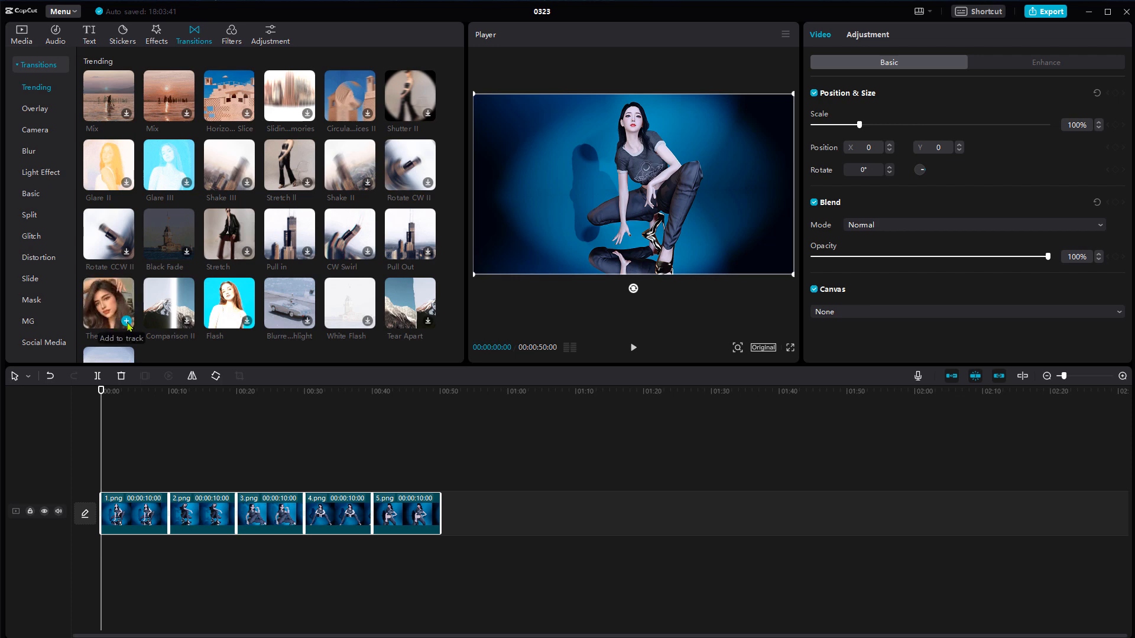
click(247, 325)
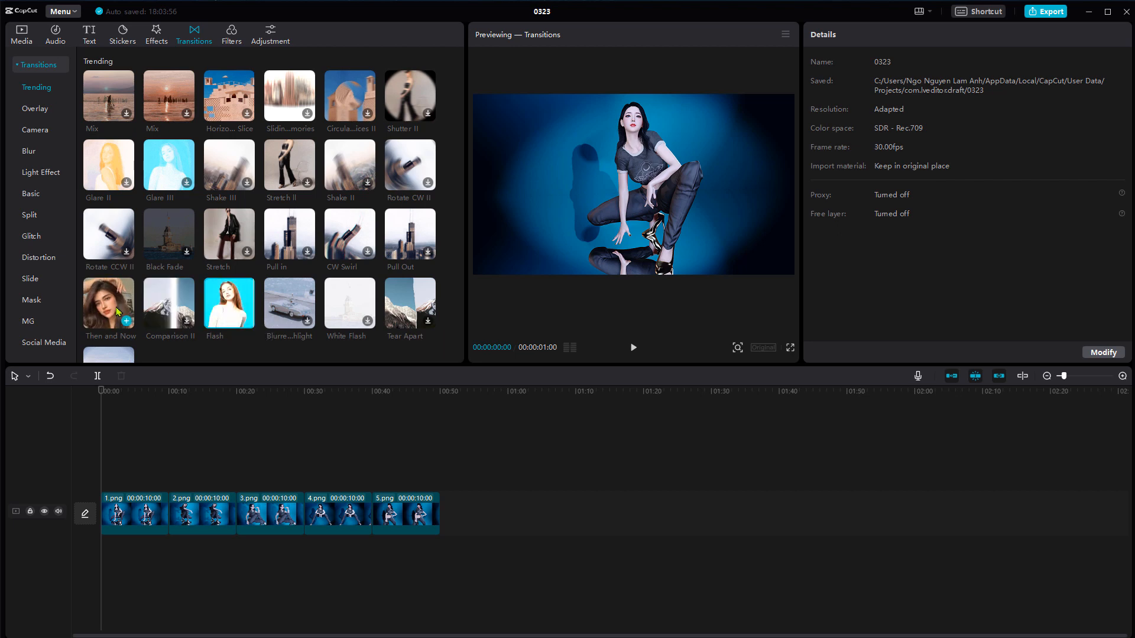
click(128, 323)
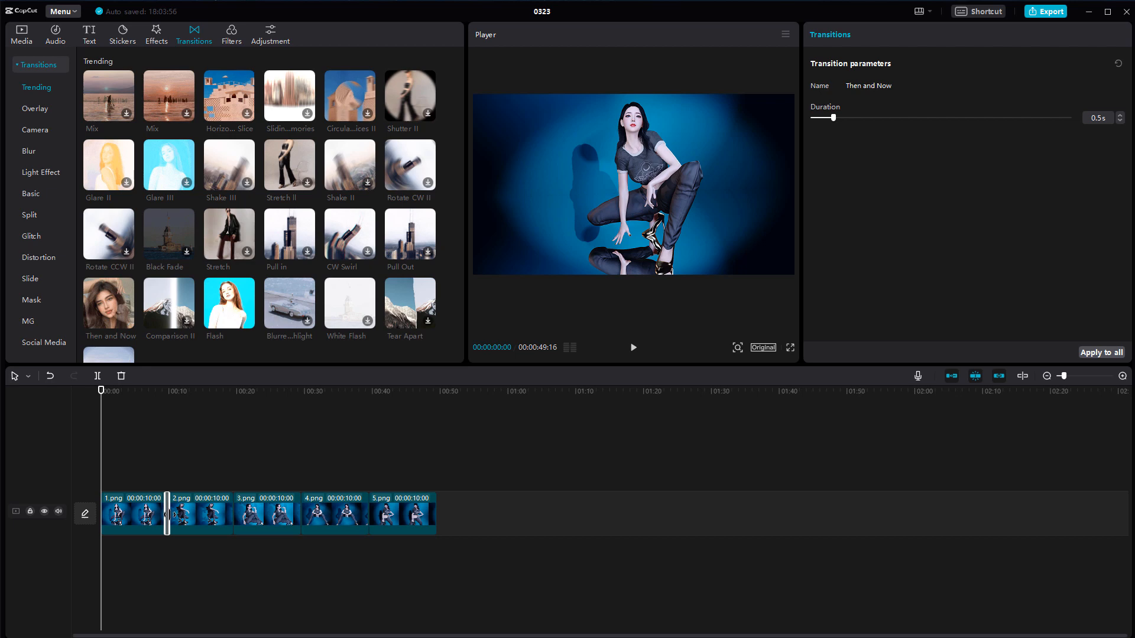
mouse_move(167, 515)
mouse_down()
mouse_move(183, 521)
mouse_move(170, 521)
mouse_up()
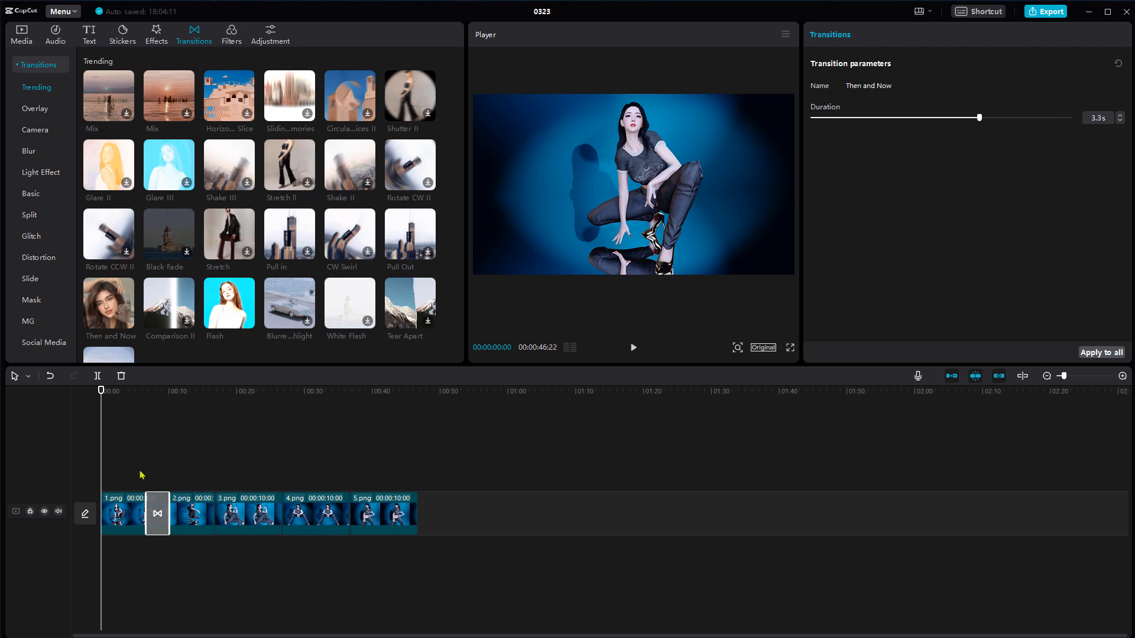
Play back the transition between 1.png and 2.png, and lengthen it to 3.7 seconds
drag(101, 390, 133, 391)
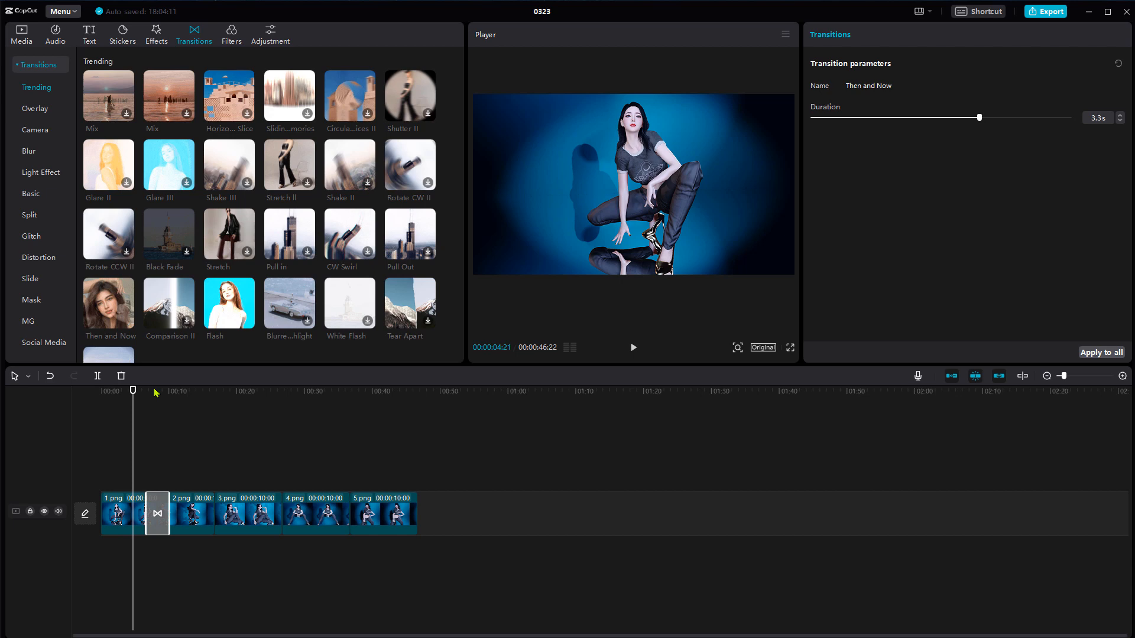
click(633, 348)
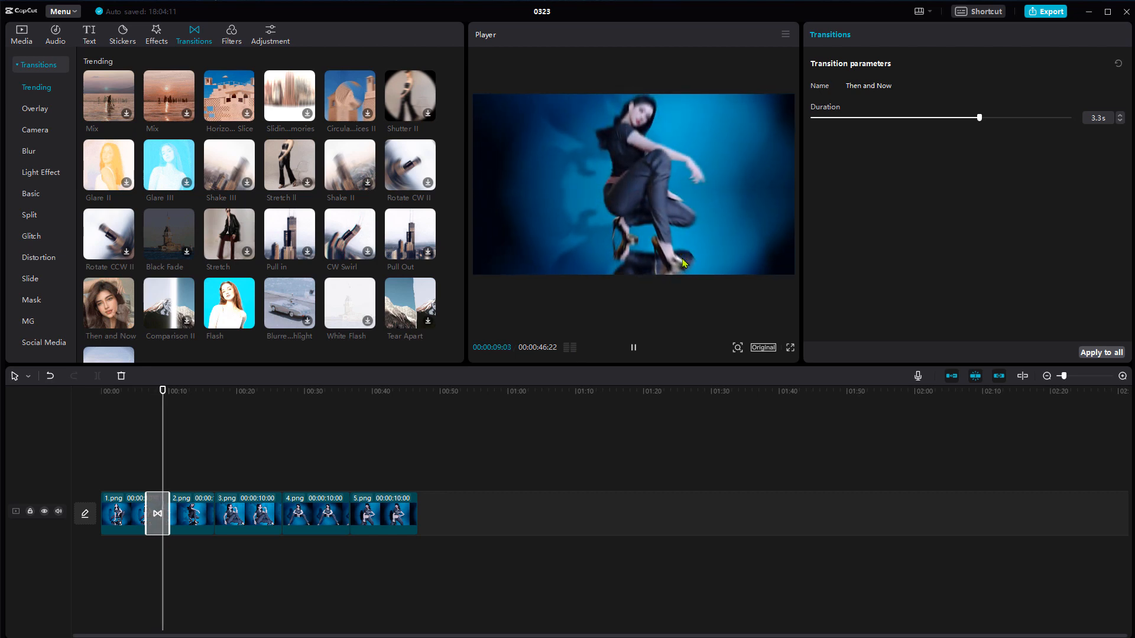
click(633, 348)
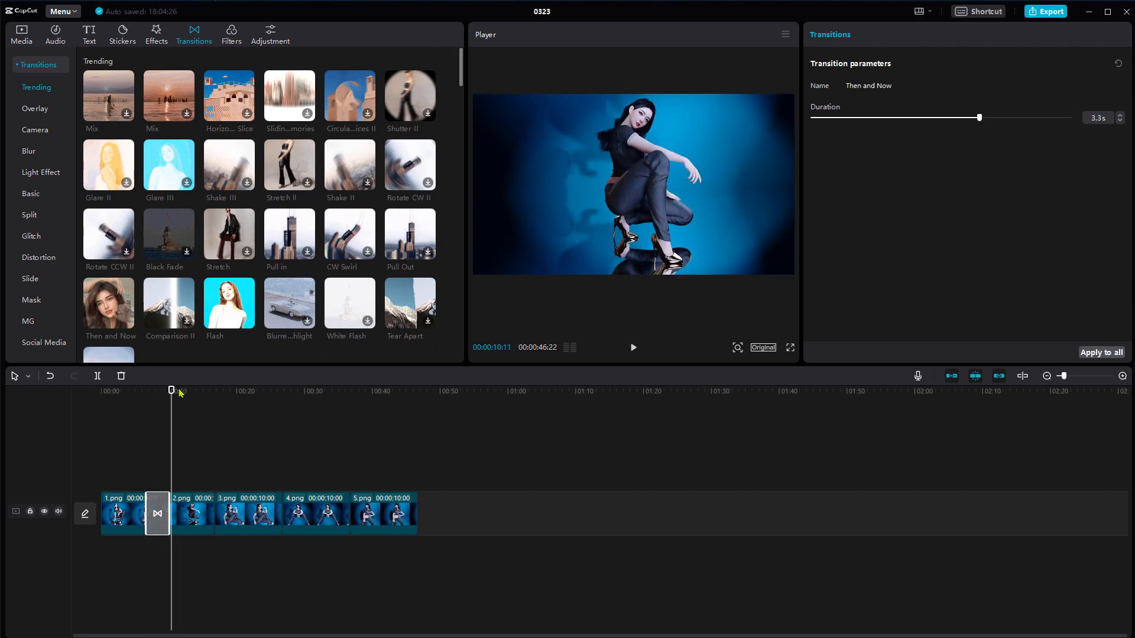
drag(172, 392, 65, 401)
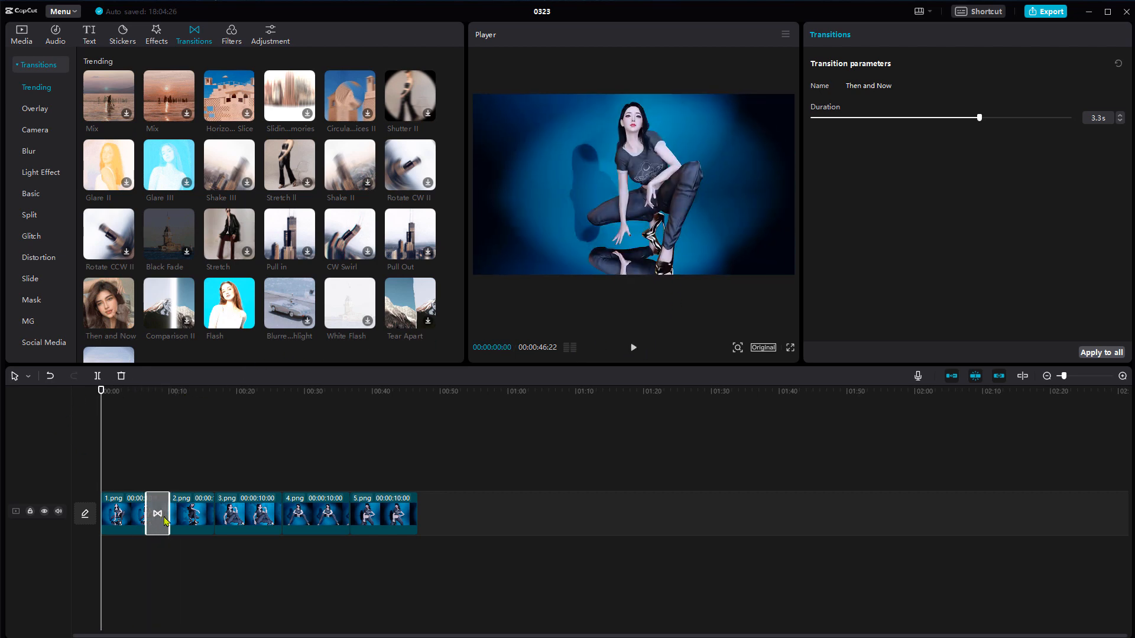
drag(167, 515, 169, 521)
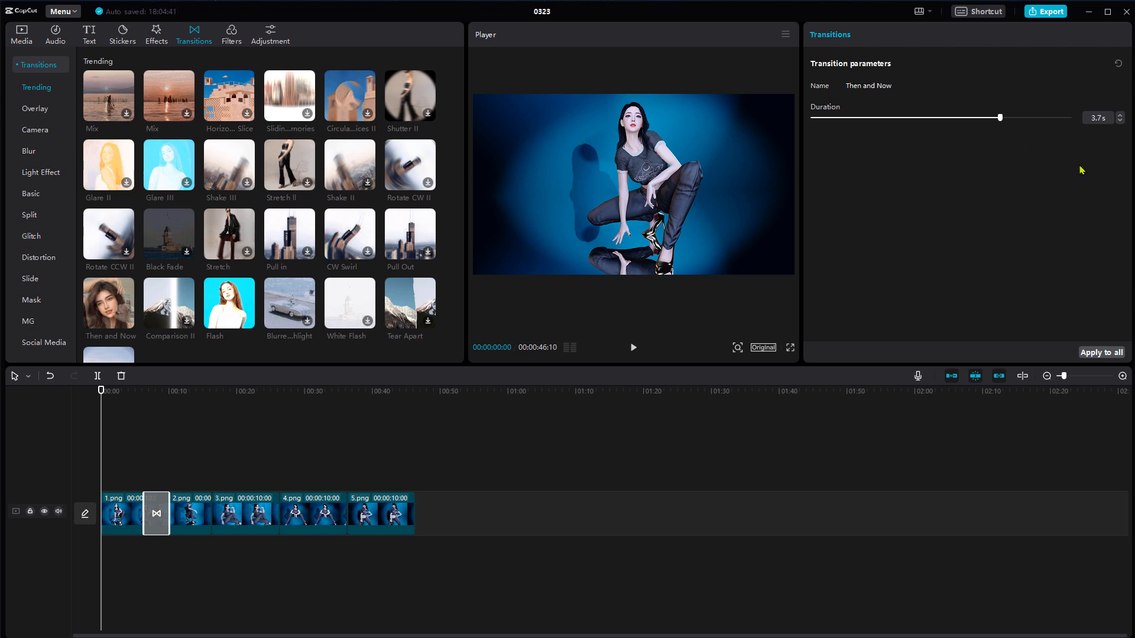
Set the Then and Now transition's duration to 3.0 s, apply it to all cuts, and check the three added transitions
drag(1000, 118, 997, 118)
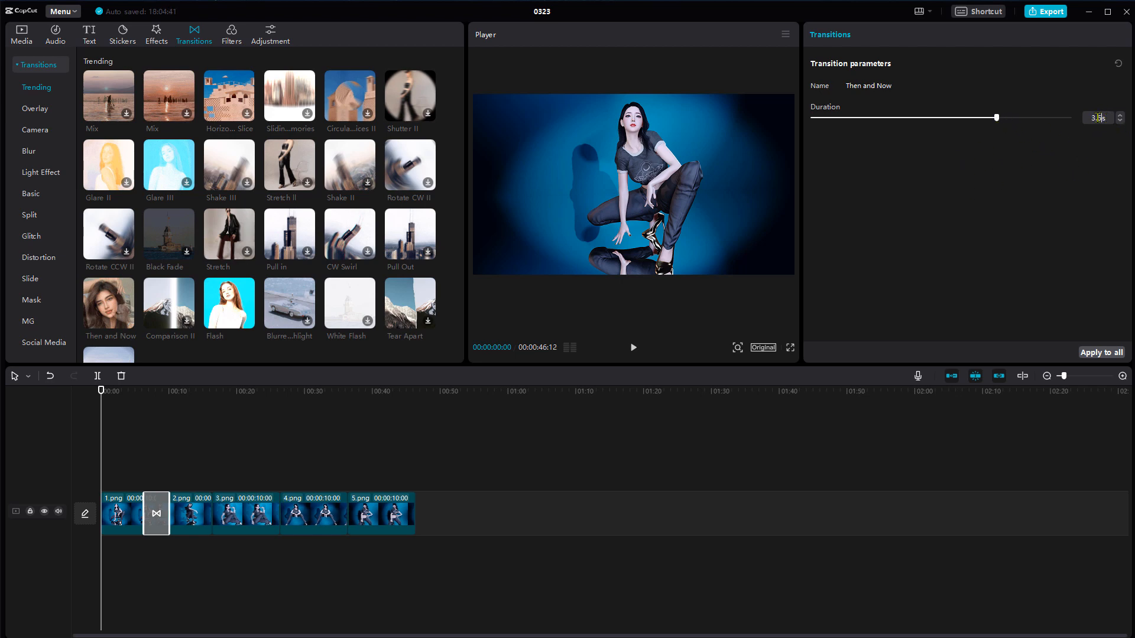
double_click(1097, 118)
text(3)
key(Return)
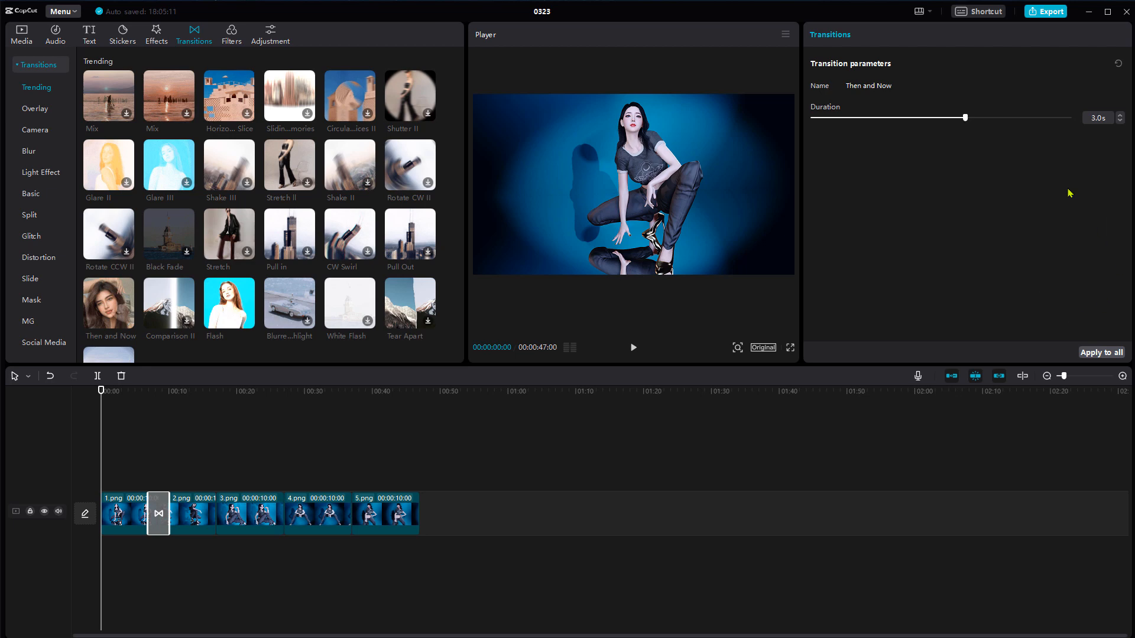
click(1103, 353)
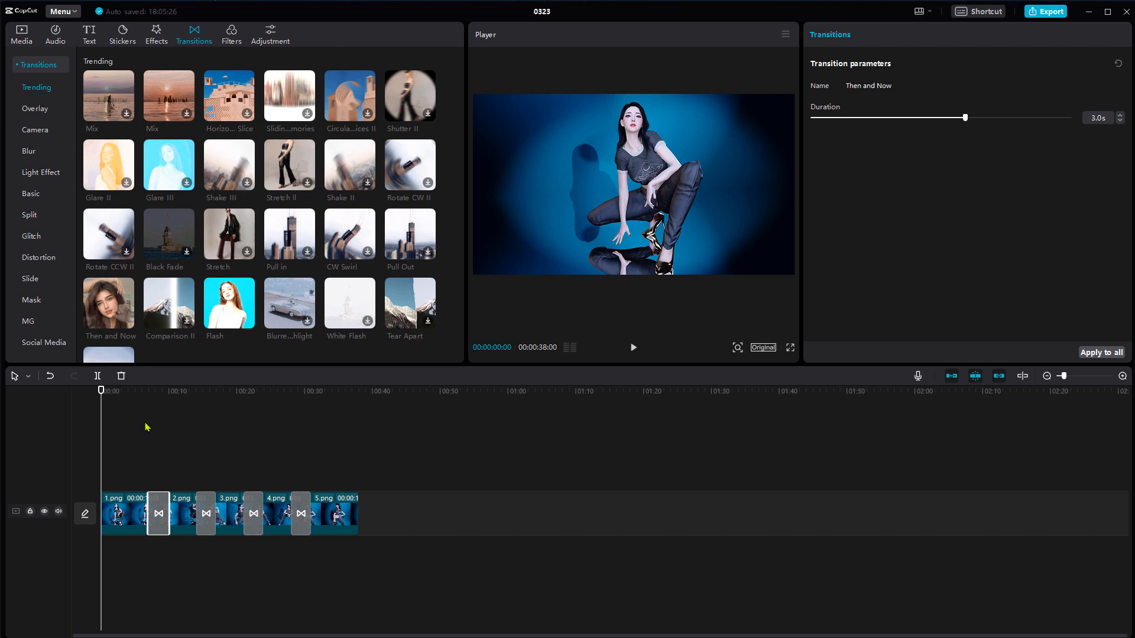
click(206, 502)
click(254, 504)
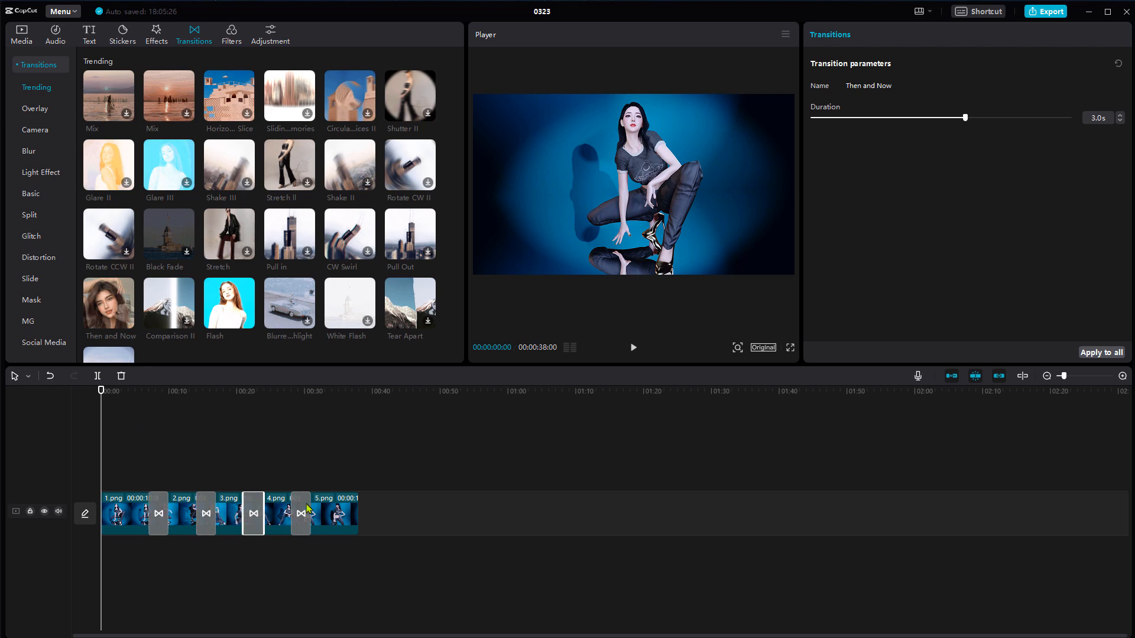
click(303, 509)
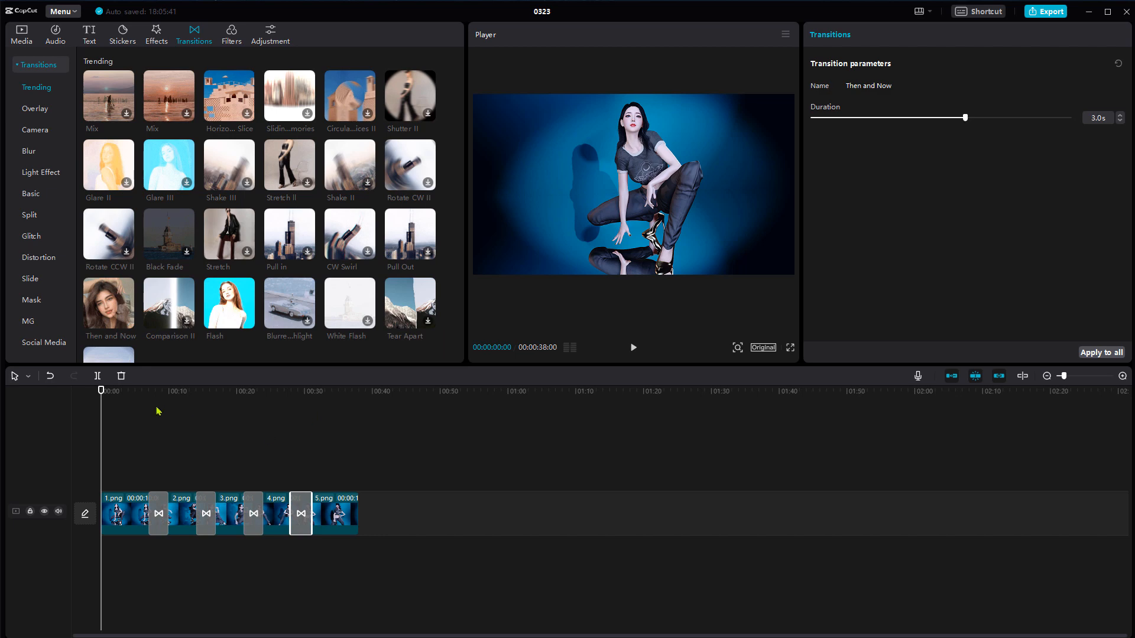
Add the Optical Zoom video effect from the Lens category above the 1.png clip and align it with the timeline start
click(161, 42)
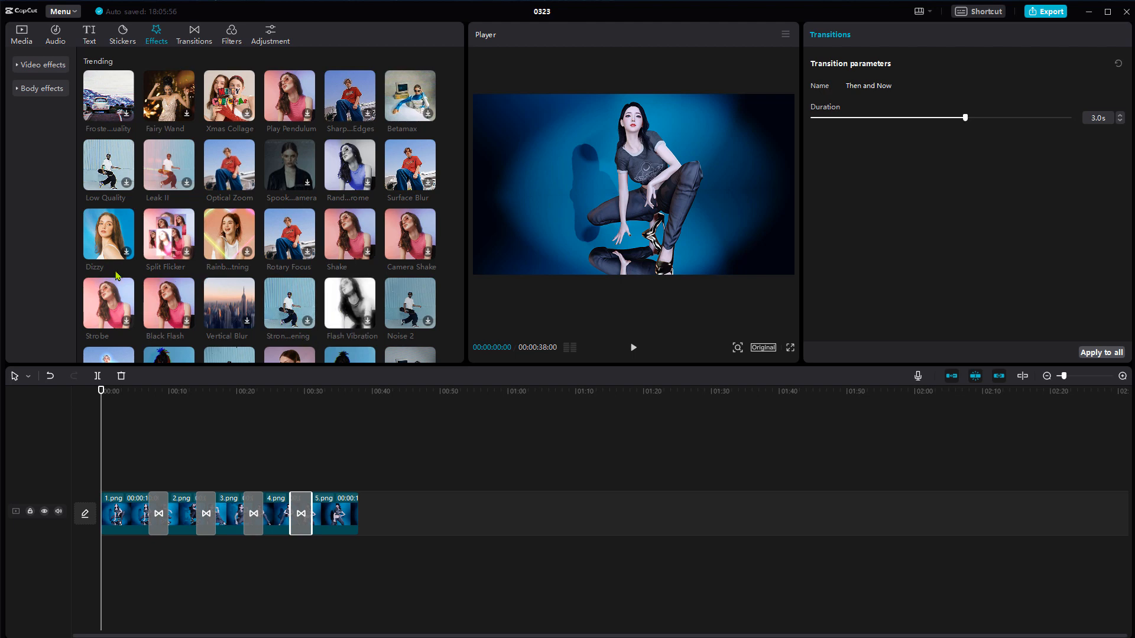
scroll(229, 270, down, 1)
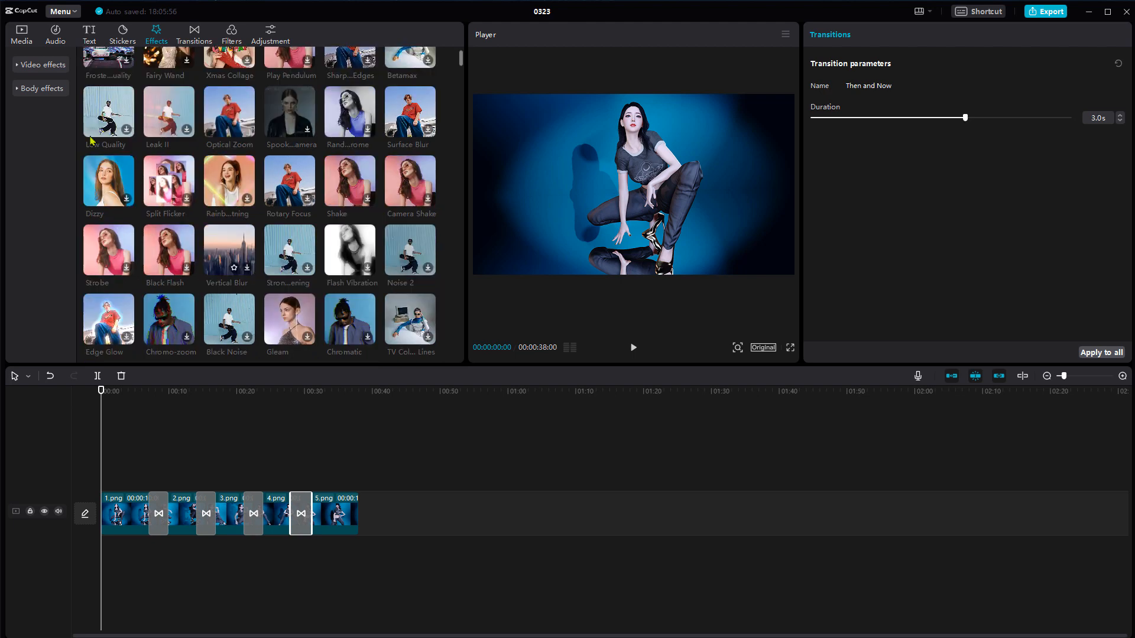
click(16, 66)
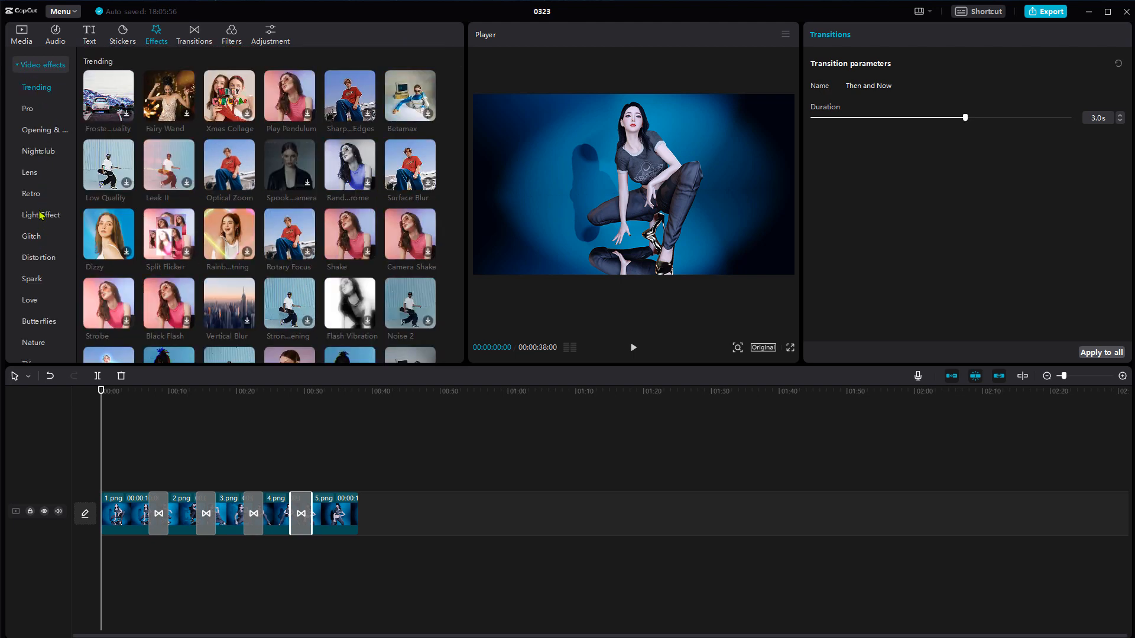
click(39, 175)
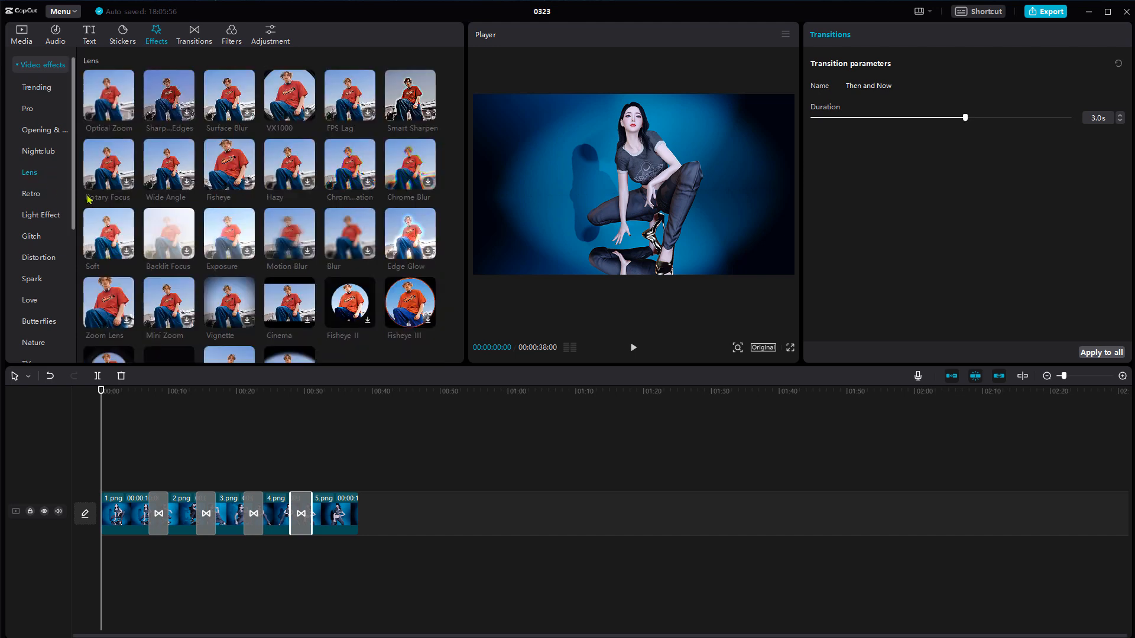
mouse_move(110, 102)
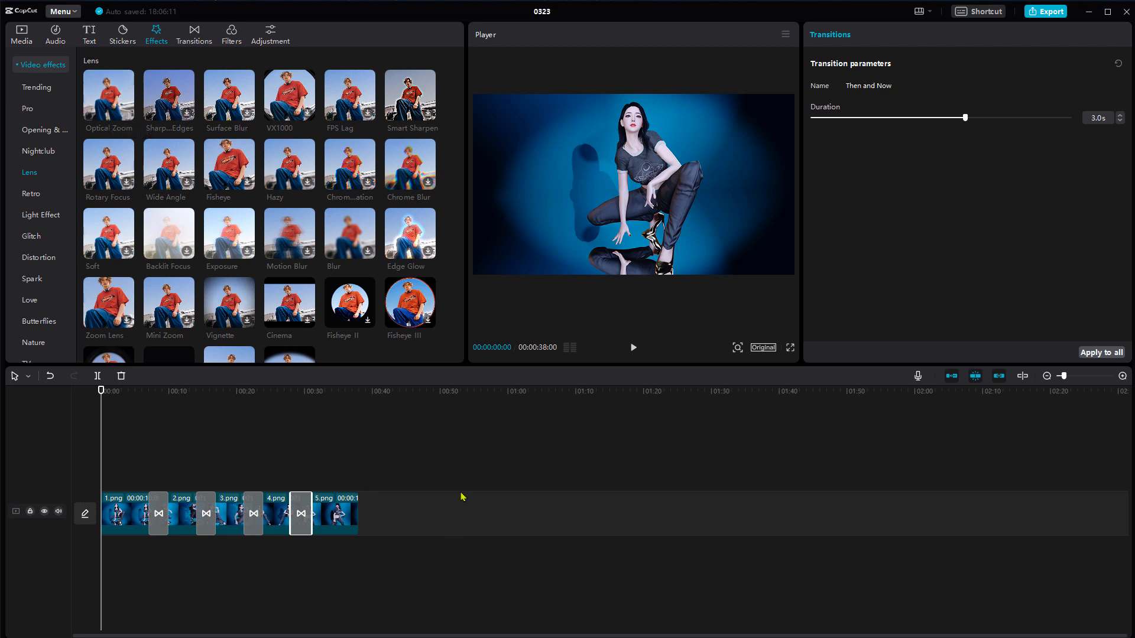
scroll(384, 491, up, 3)
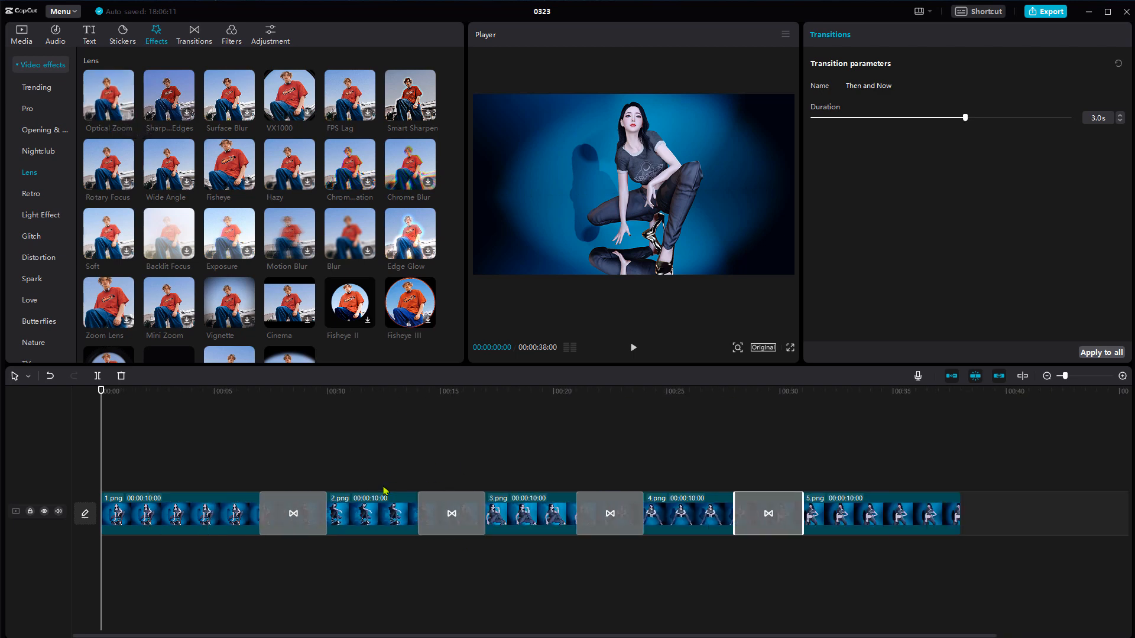
scroll(384, 491, down, 1)
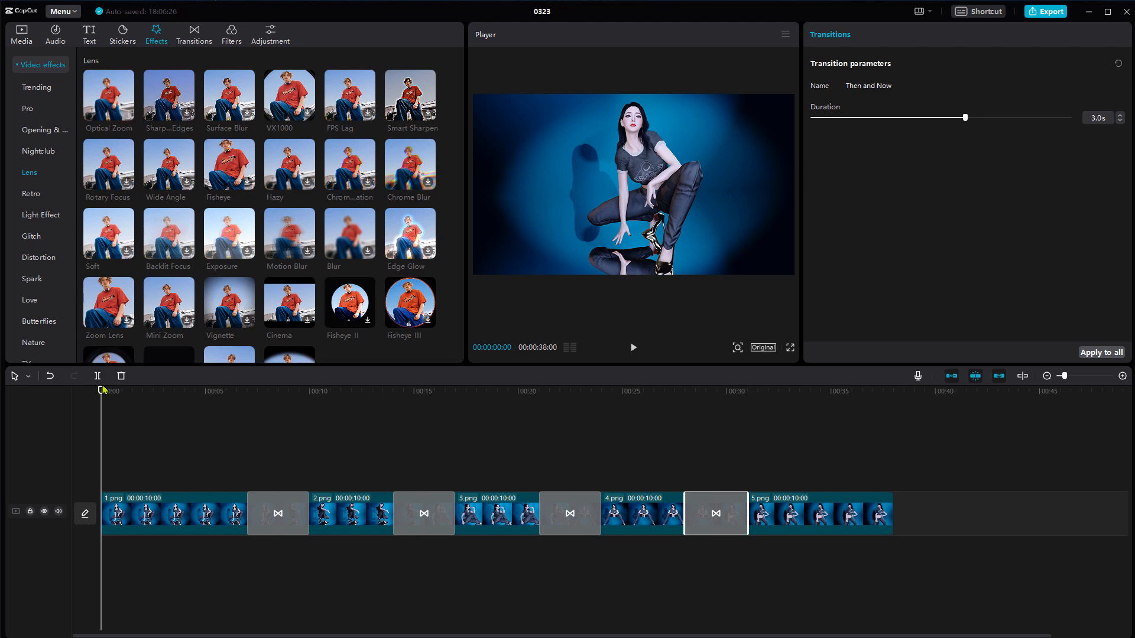
drag(101, 391, 138, 391)
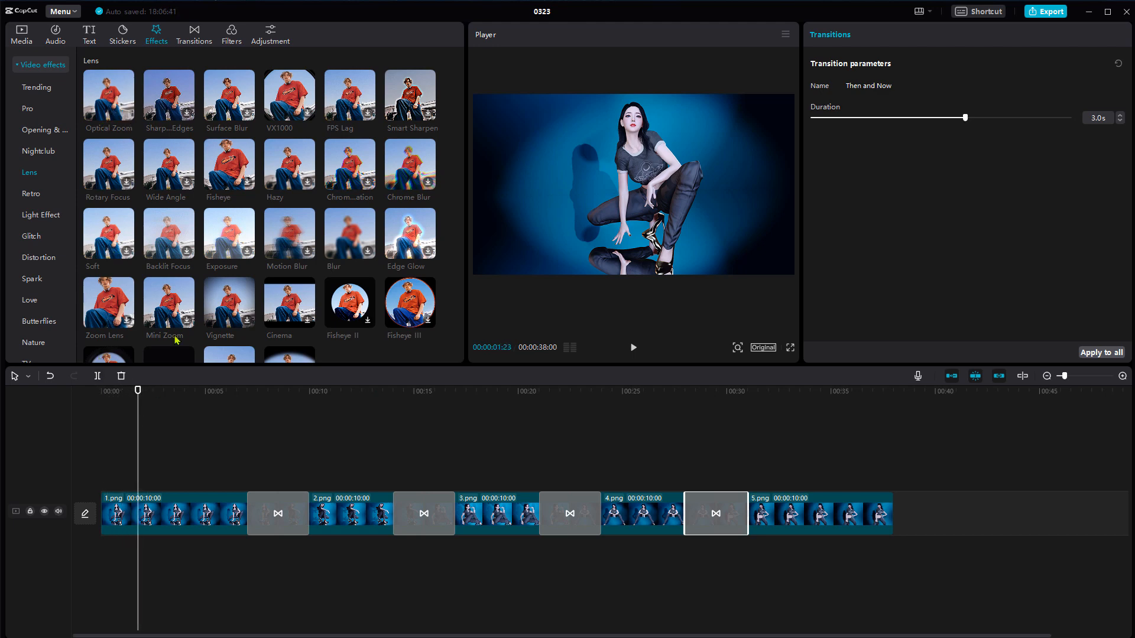
click(128, 117)
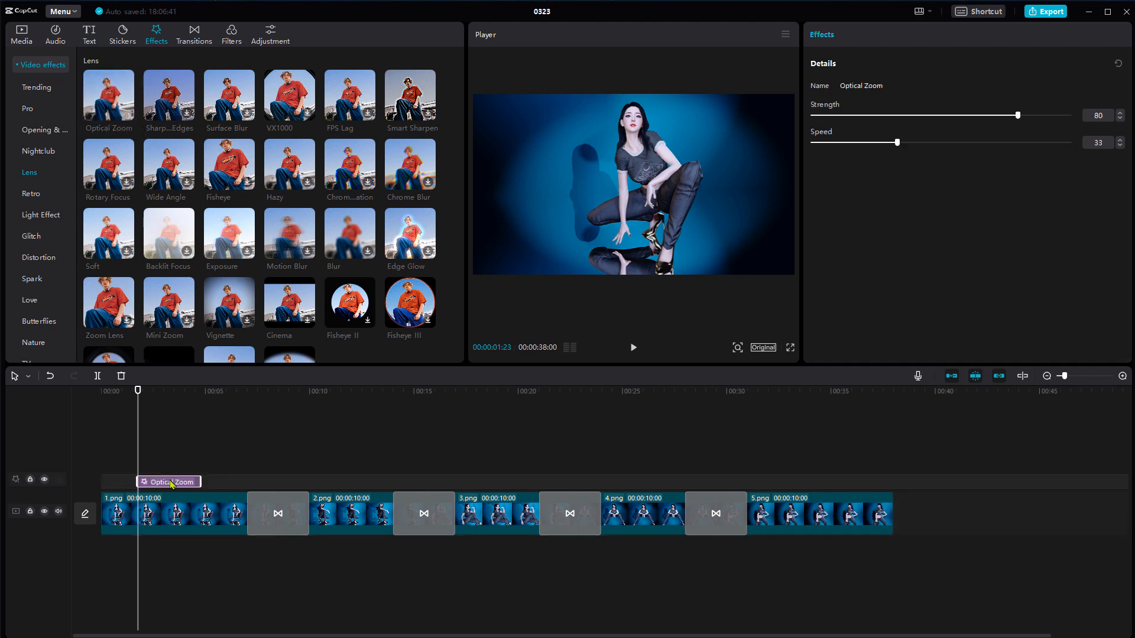
drag(168, 483, 128, 484)
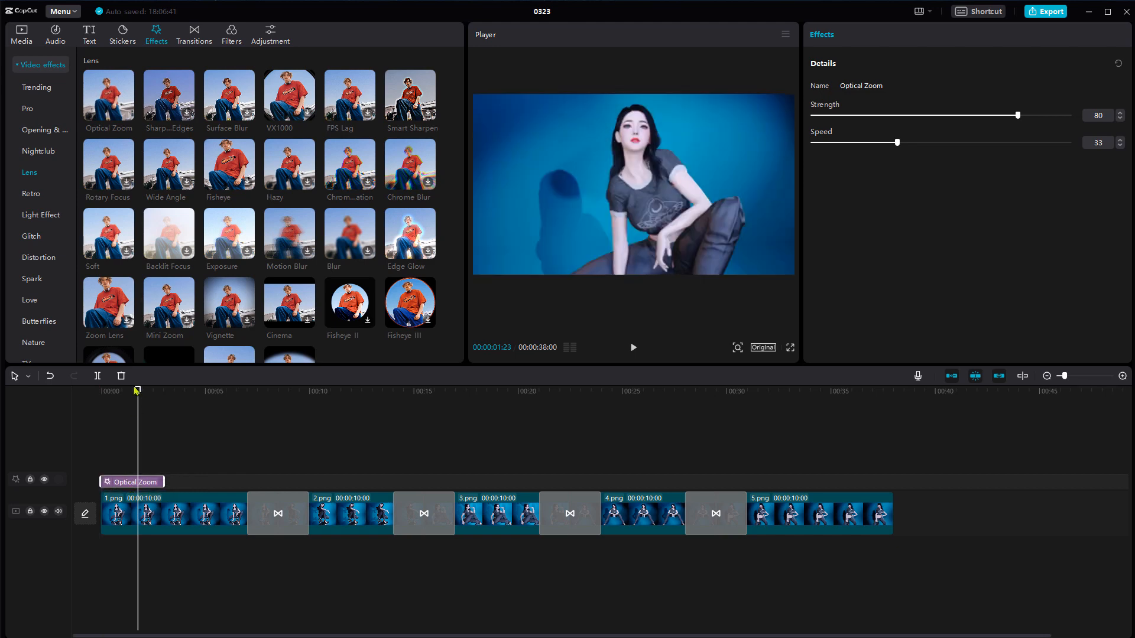
Trim the end of the Optical Zoom effect, paste a copy at 00:00:04:19, and return the playhead to the start
drag(138, 393, 101, 401)
drag(122, 408, 97, 417)
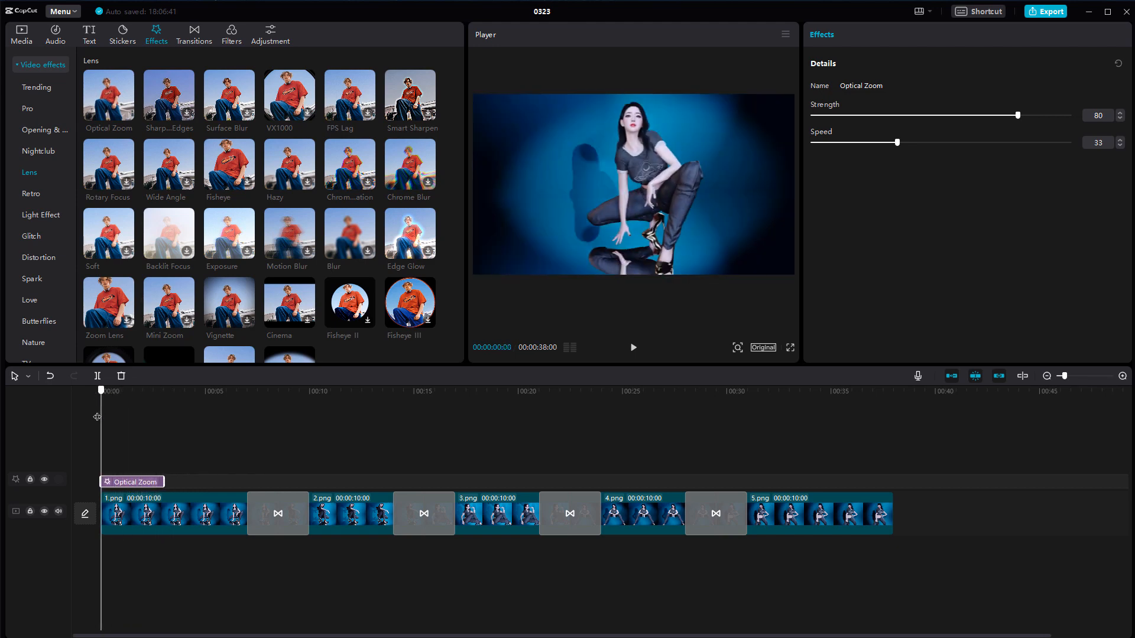
drag(165, 482, 152, 482)
drag(101, 391, 197, 391)
key(ctrl+v)
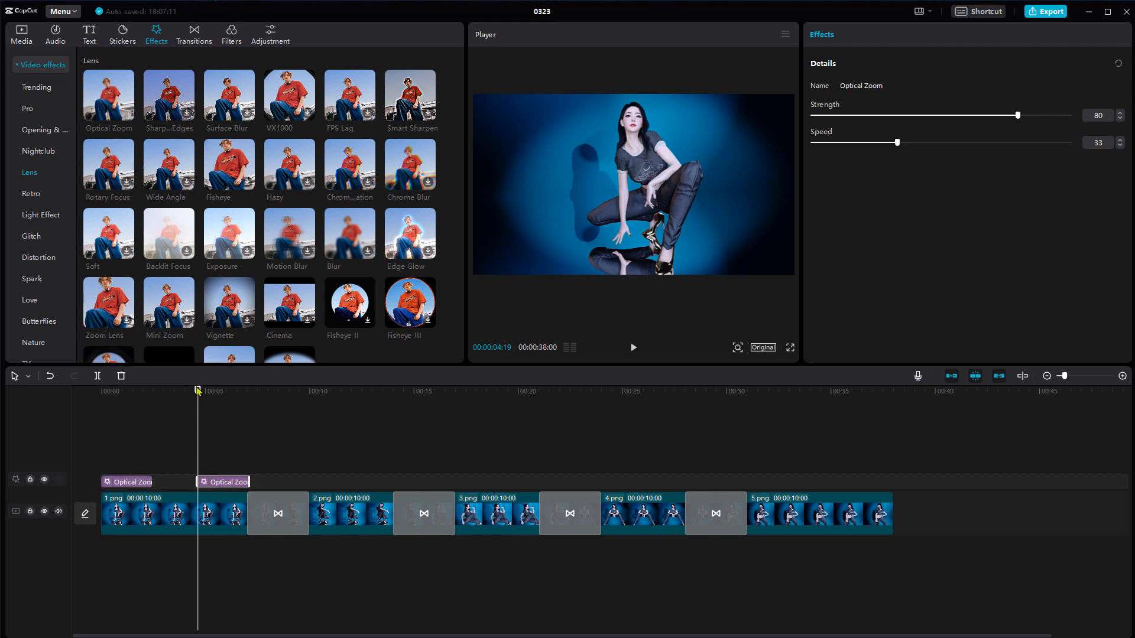
drag(197, 393, 173, 438)
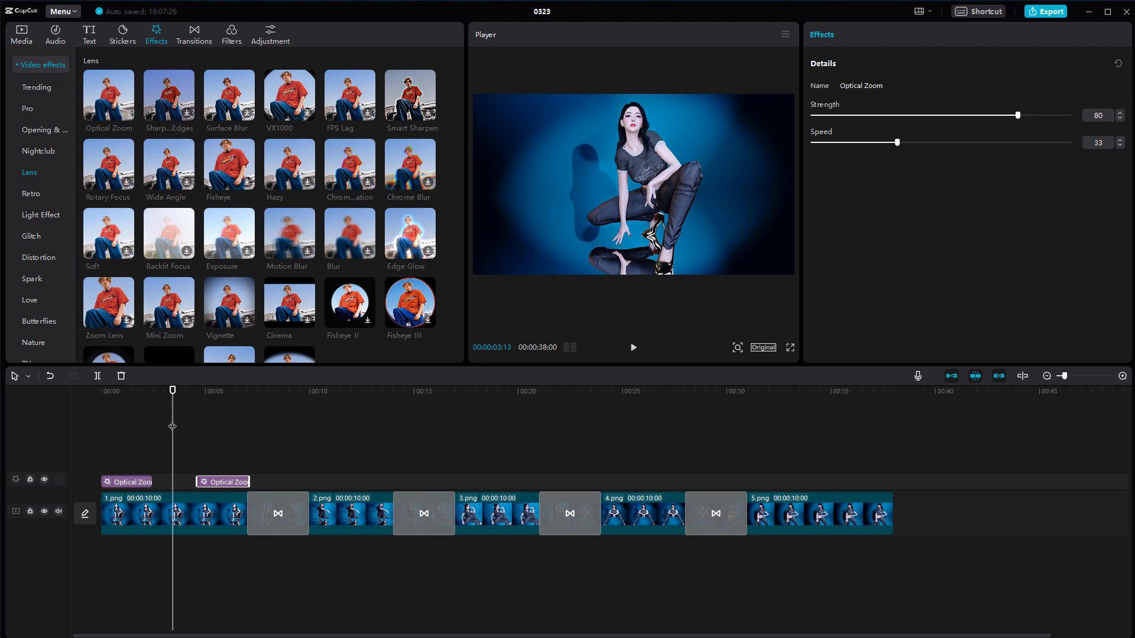
drag(173, 420, 78, 440)
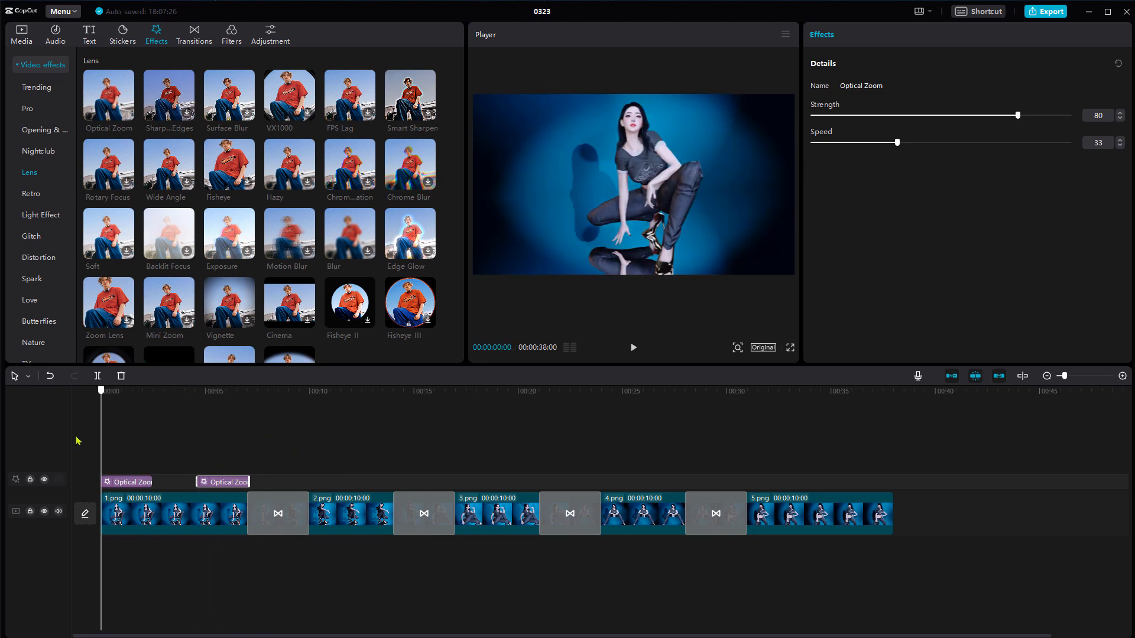
Paste copies of the Optical Zoom effect at 00:00:10:07, near the start of 3.png, at 00:00:24:15 and at 00:00:32:07
click(315, 451)
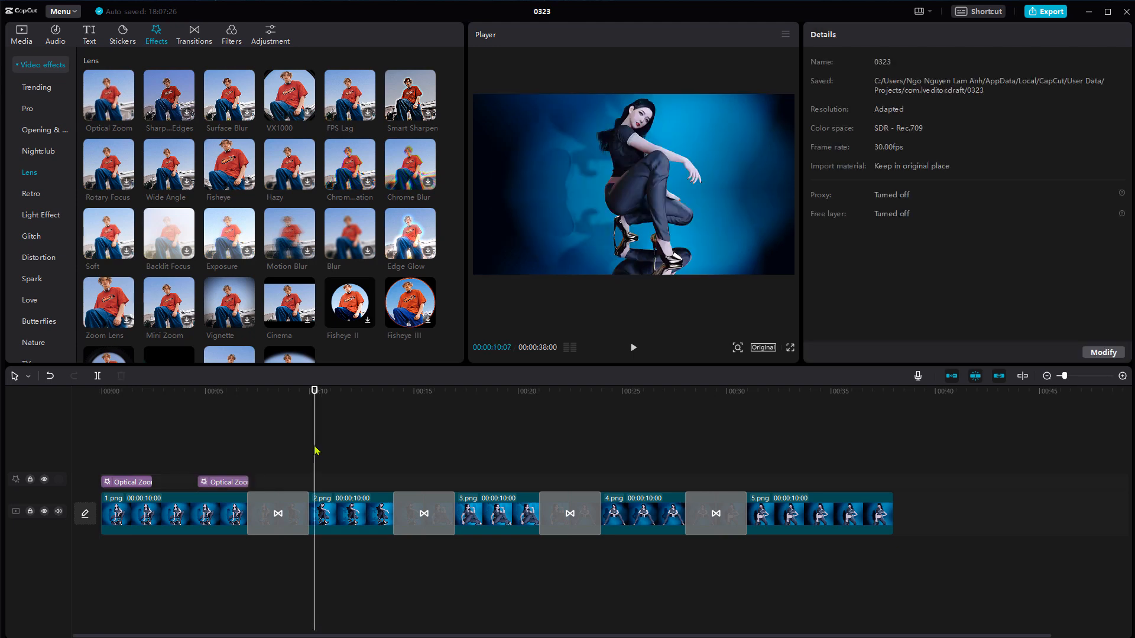
key(ctrl+v)
click(459, 465)
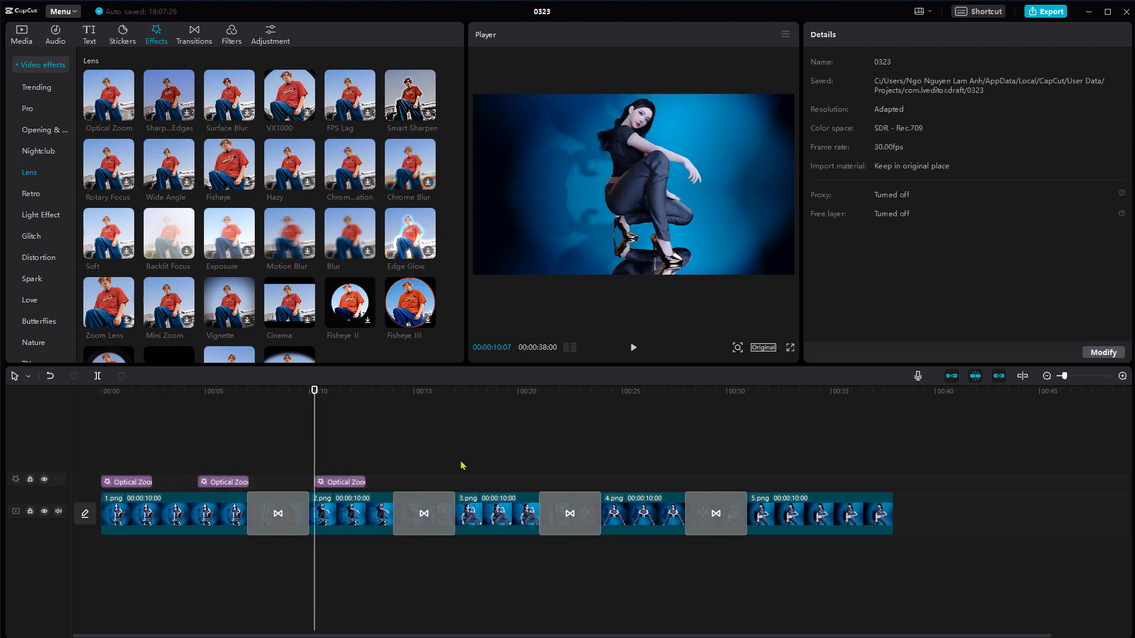
key(ctrl+v)
click(612, 470)
key(ctrl+v)
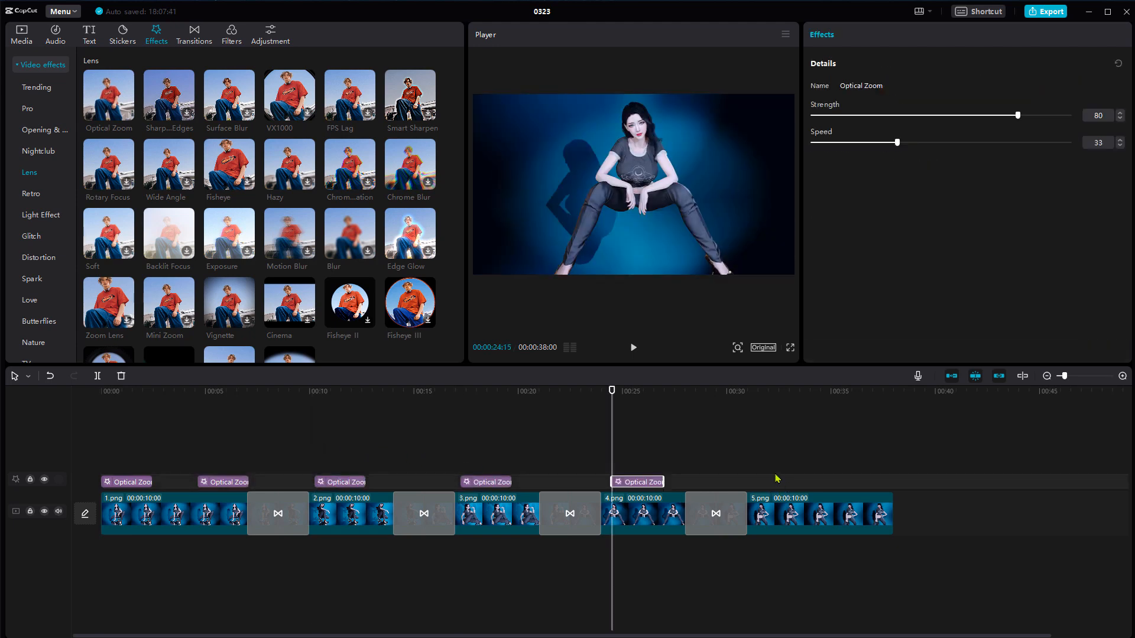
click(773, 476)
key(ctrl+v)
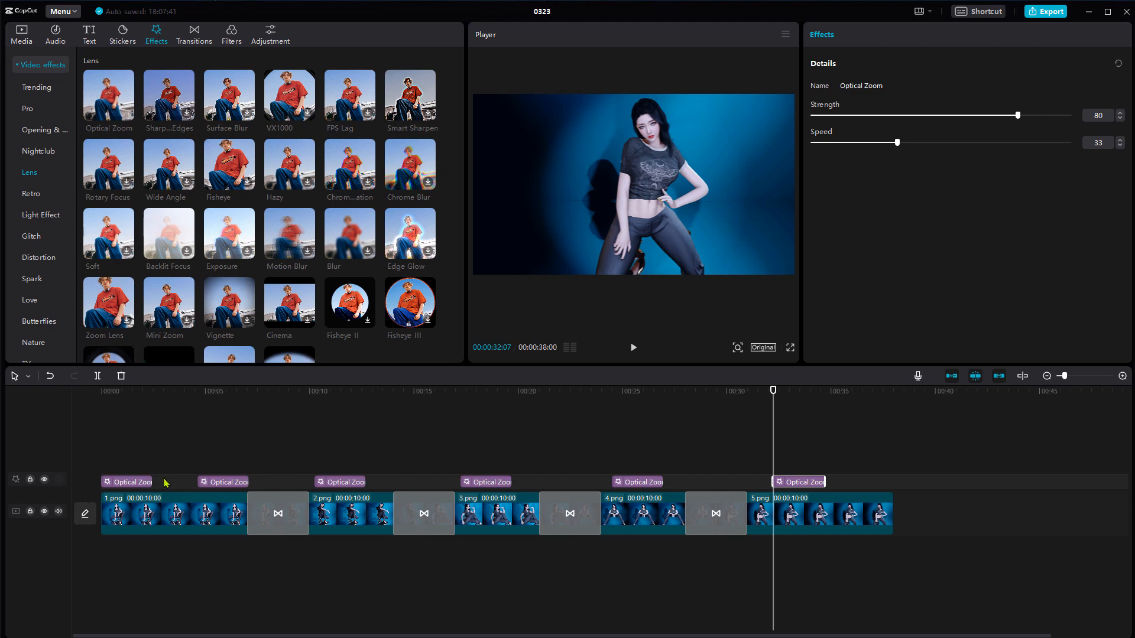
Shorten each of the six Optical Zoom effects on the timeline by trimming its end
click(132, 483)
drag(148, 482, 127, 482)
click(246, 483)
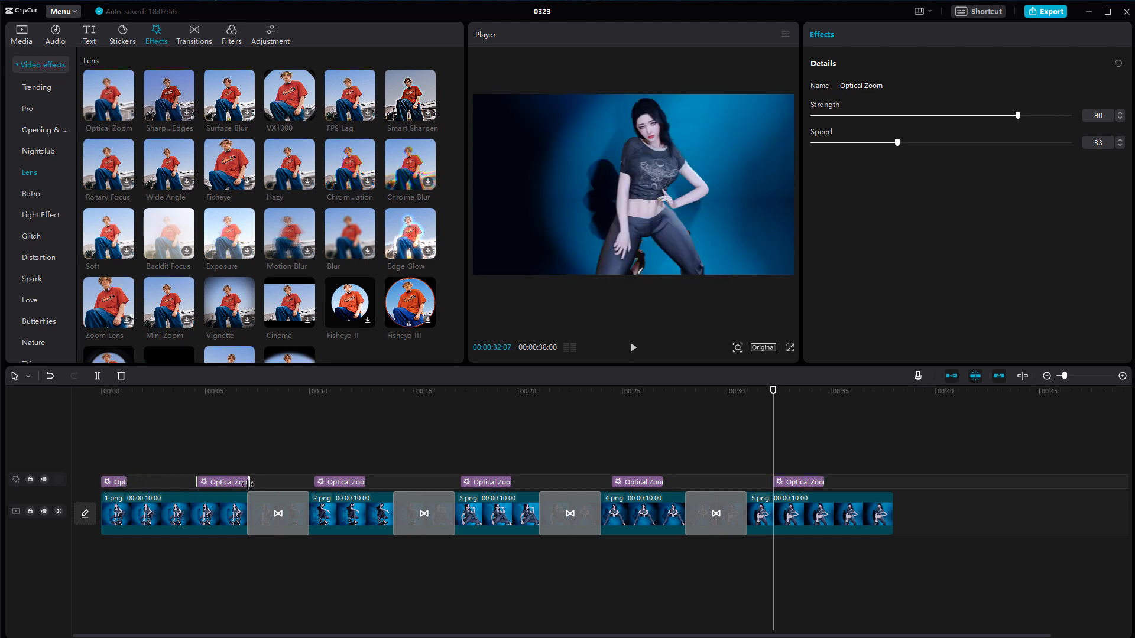
drag(246, 482, 225, 483)
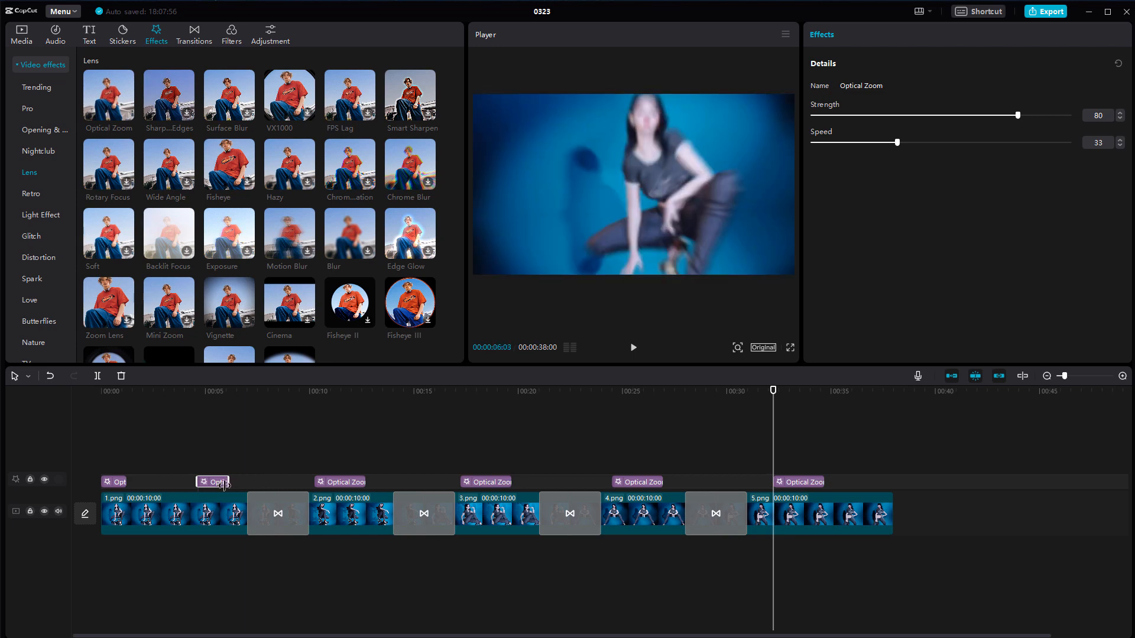
click(360, 483)
drag(359, 483, 343, 483)
click(510, 482)
drag(512, 482, 489, 482)
click(658, 482)
drag(661, 483, 645, 484)
click(808, 482)
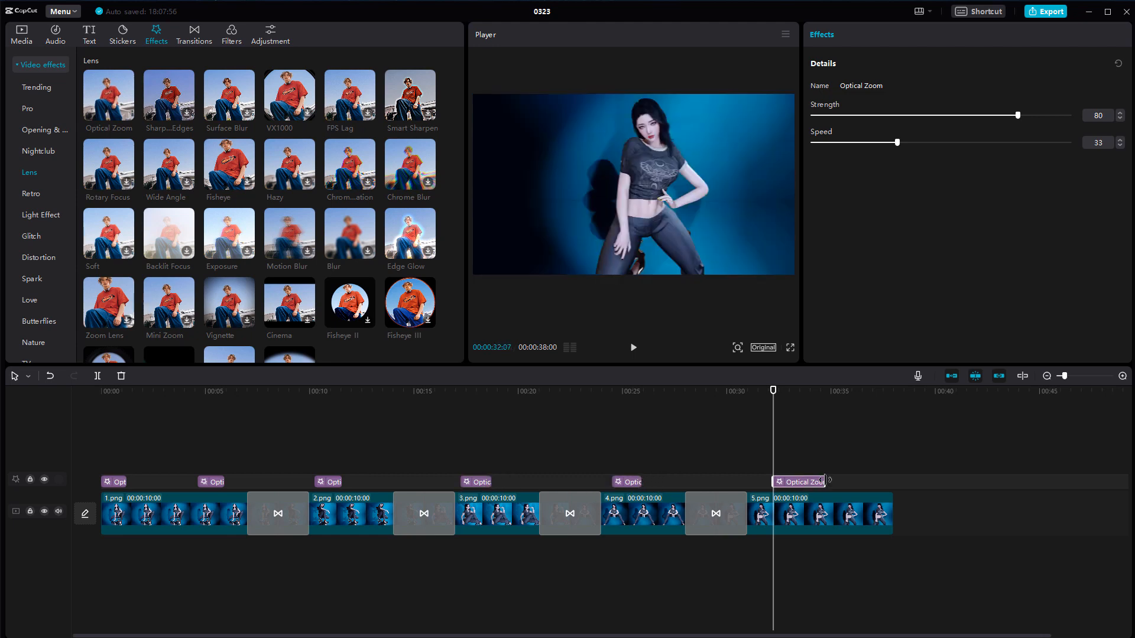
drag(823, 483, 811, 483)
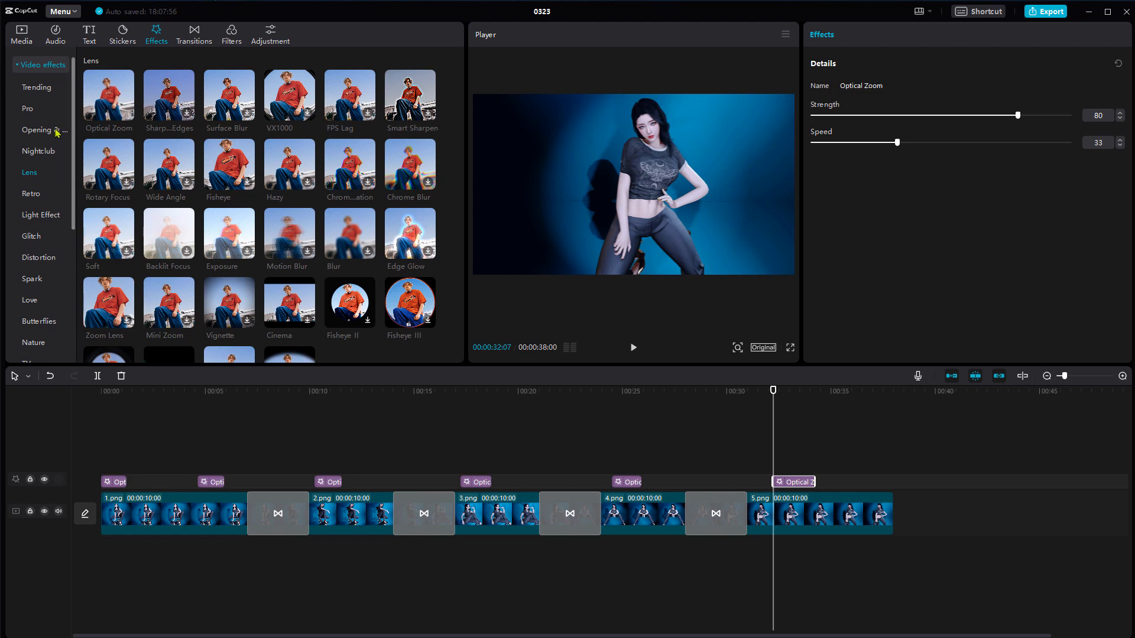
Add the Trending video effect Split Flicker over 1.png, shorten it, and place it between the first two Optical Zoom effects
click(36, 88)
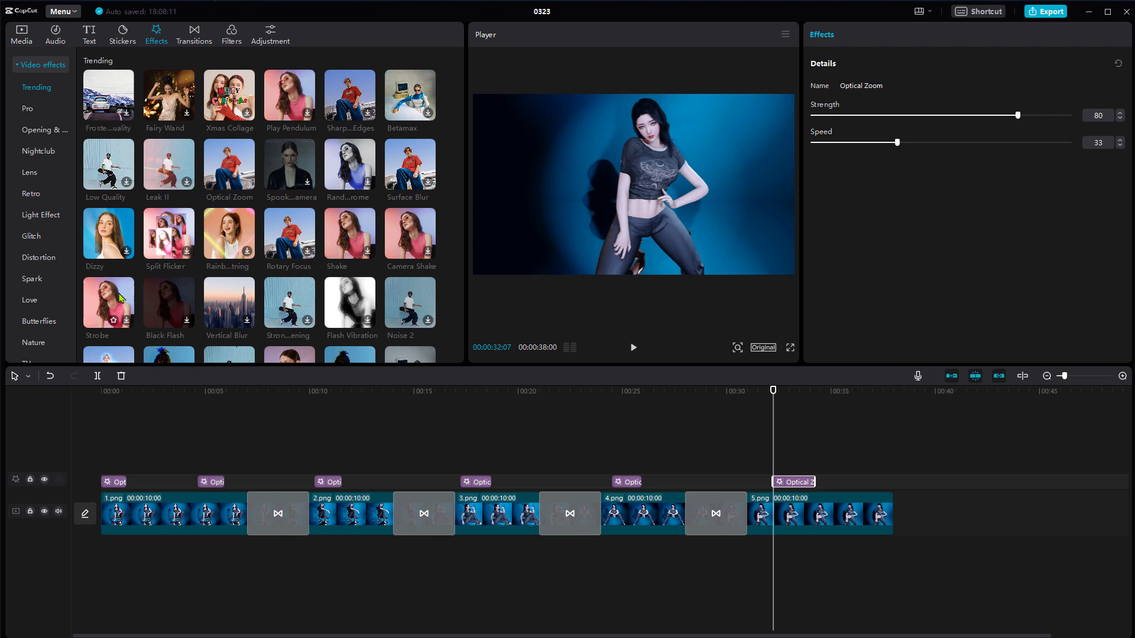
click(187, 253)
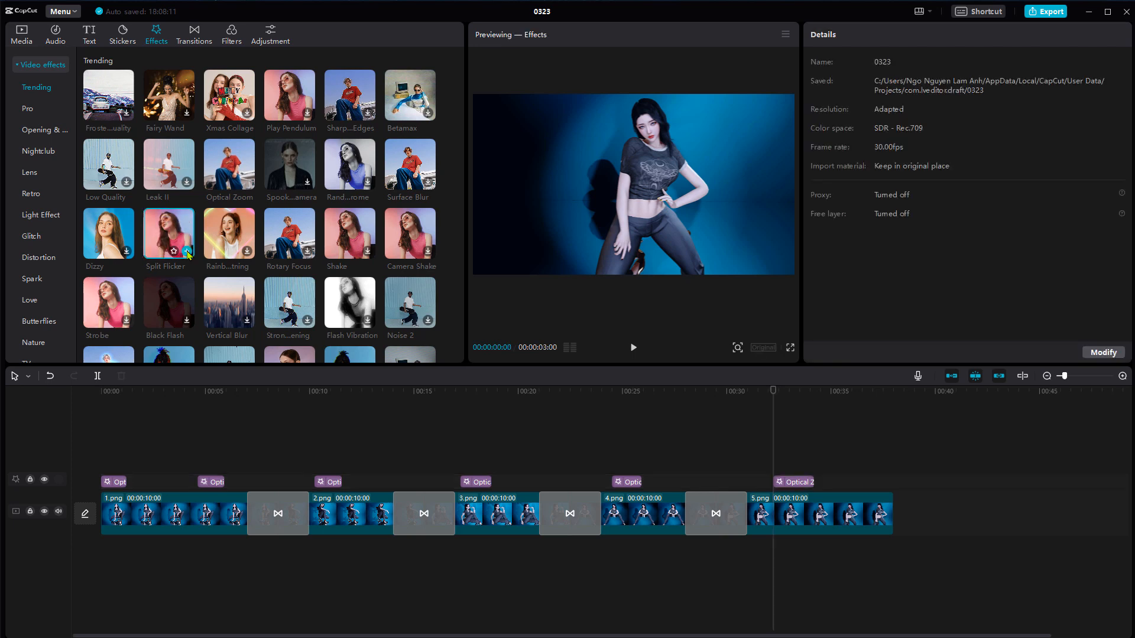
click(143, 486)
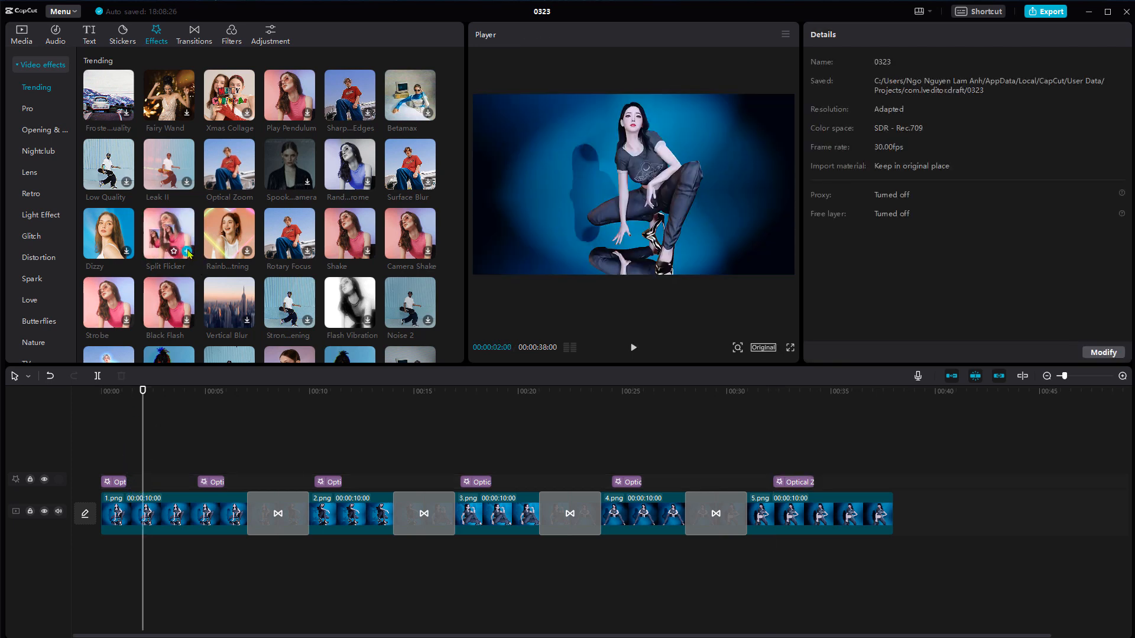
click(188, 253)
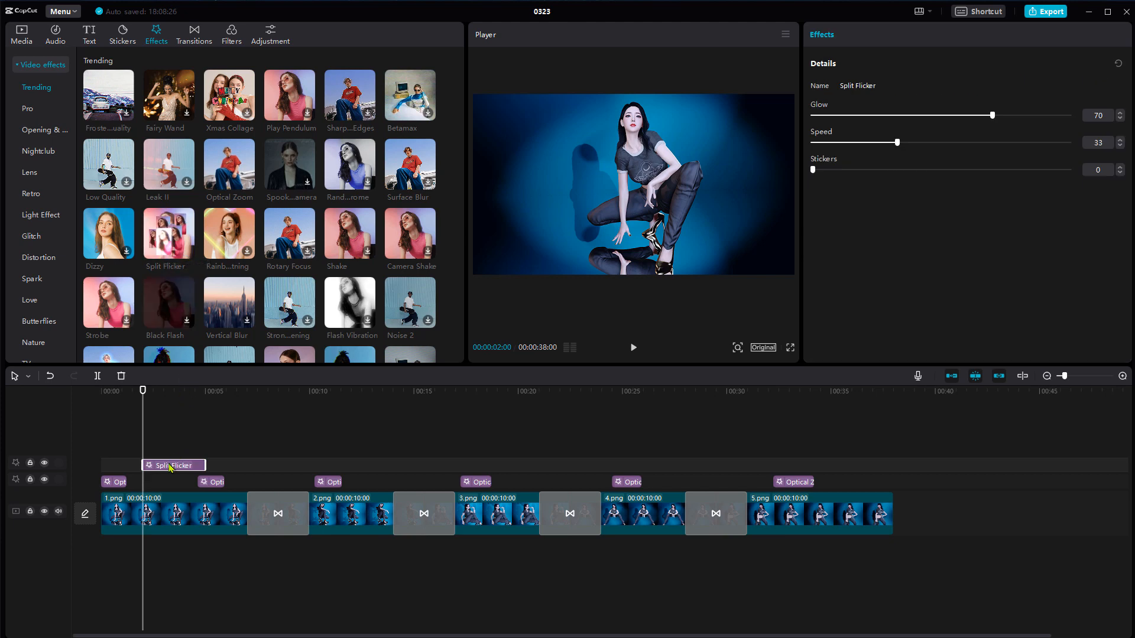
mouse_move(170, 467)
mouse_down()
mouse_move(157, 467)
mouse_move(188, 465)
mouse_move(156, 473)
mouse_move(166, 472)
mouse_up()
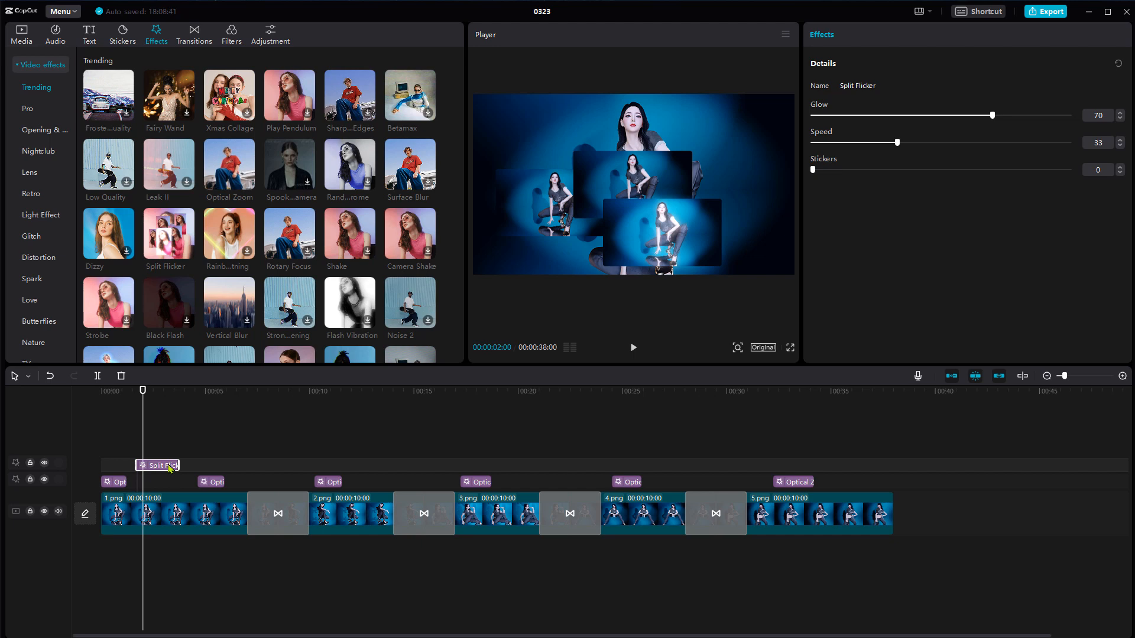
Paste copies of the Split Flicker effect at 00:00:06:21, 00:00:12:26, 00:00:20:03, near the end of 4.png, and at 00:00:34:26
click(241, 452)
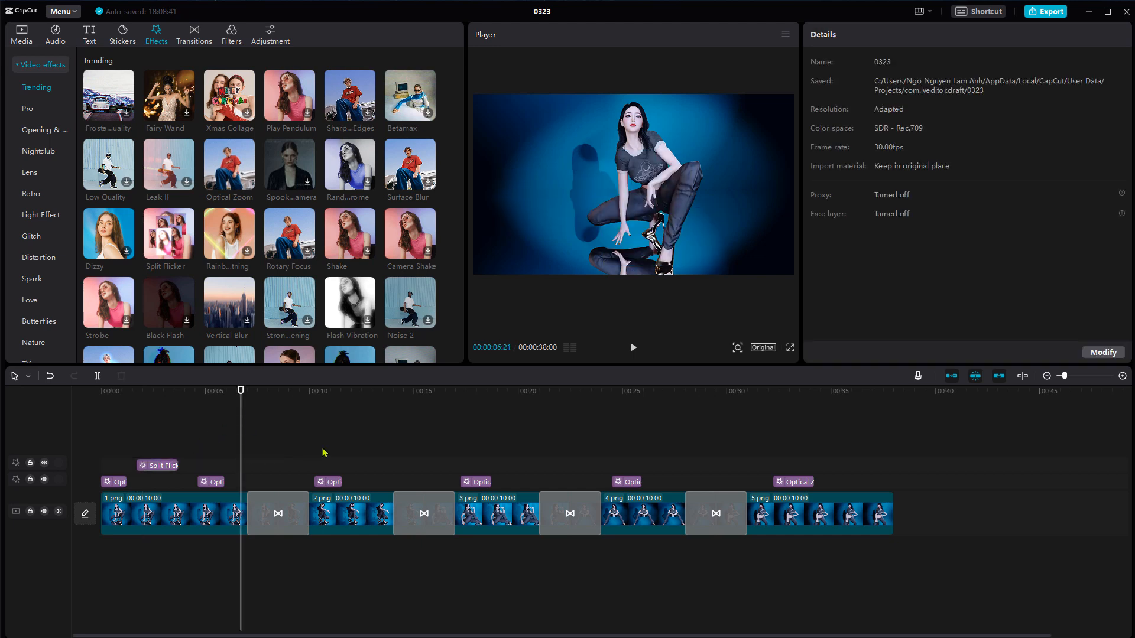
key(ctrl+v)
click(371, 451)
key(ctrl+v)
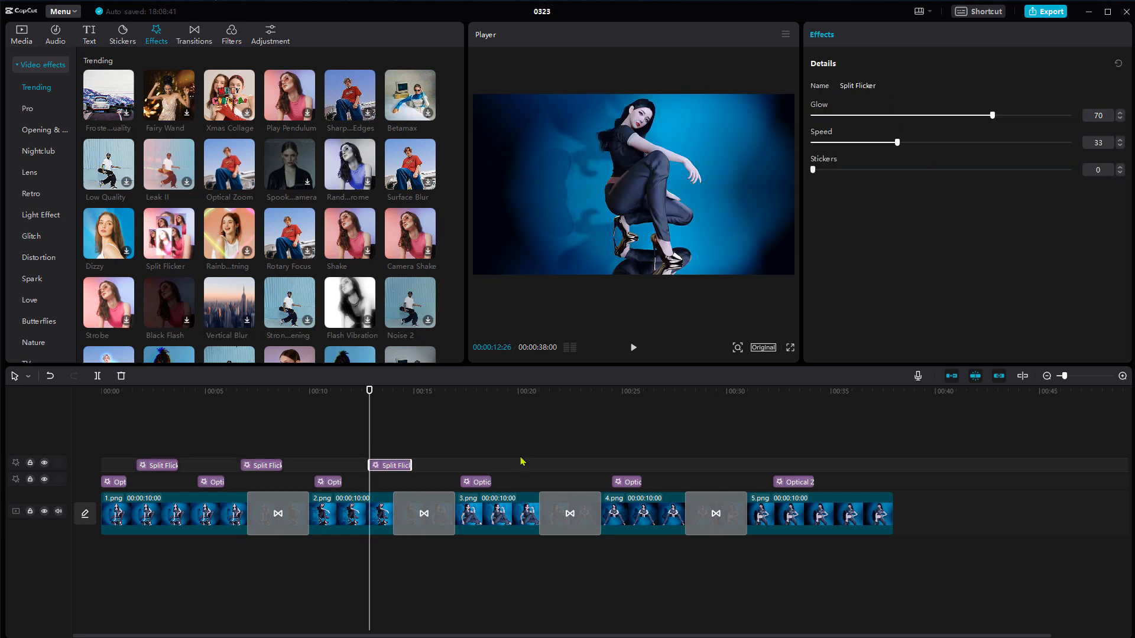
click(520, 461)
key(ctrl+v)
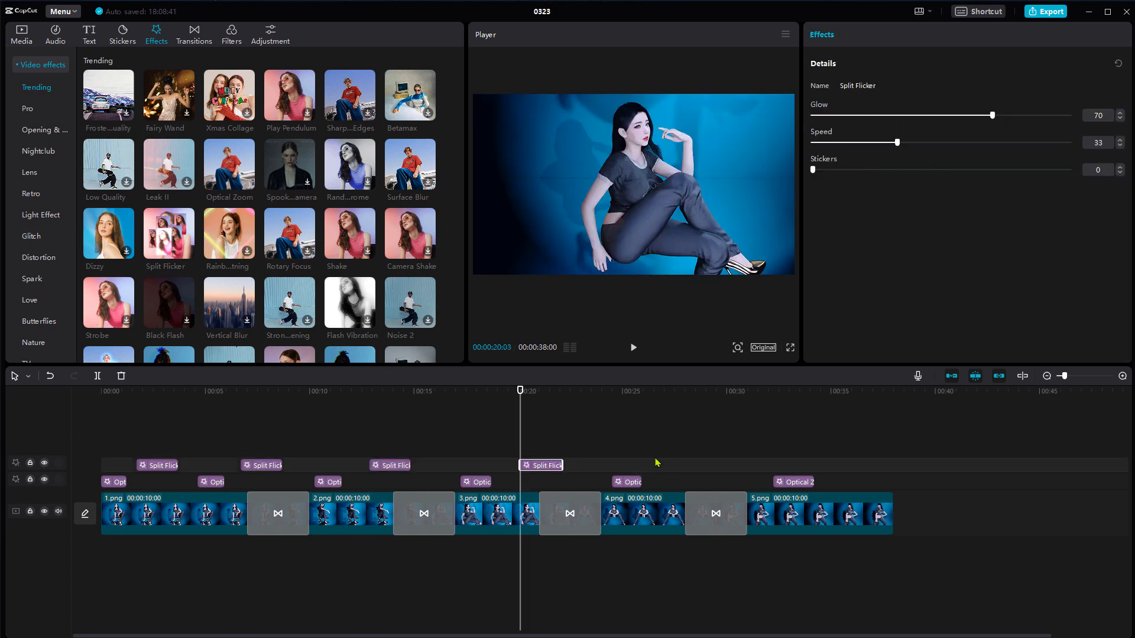
click(656, 463)
key(ctrl+v)
click(828, 465)
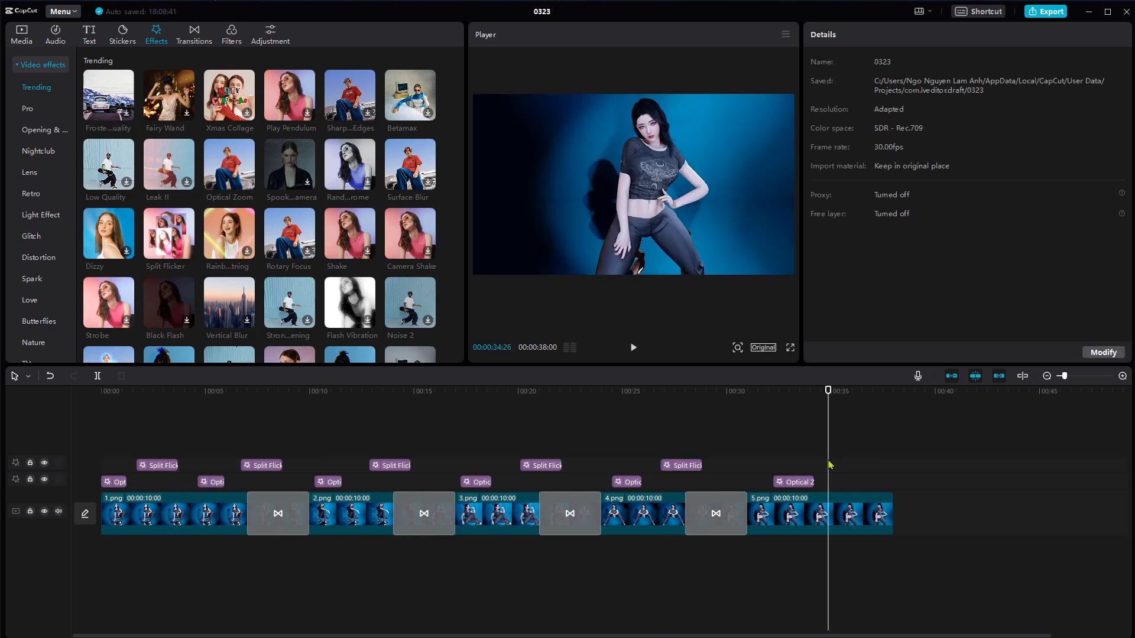
key(ctrl+v)
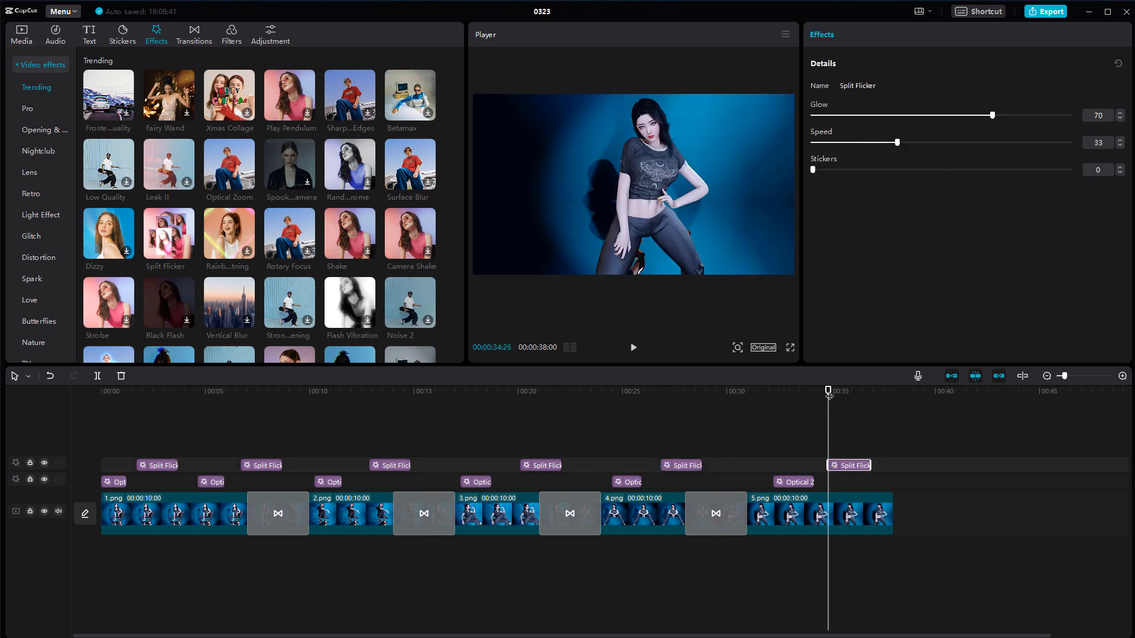
Play the slideshow from the start to preview its effects and transitions, stop playback, and return the playhead to the start
drag(824, 394, 100, 391)
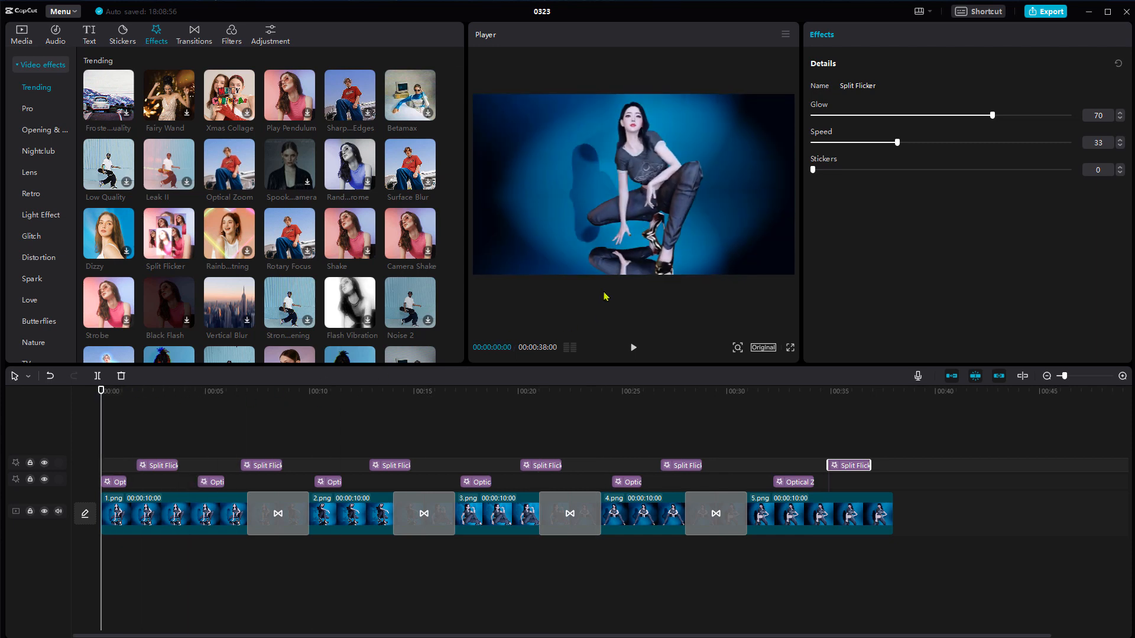
click(633, 348)
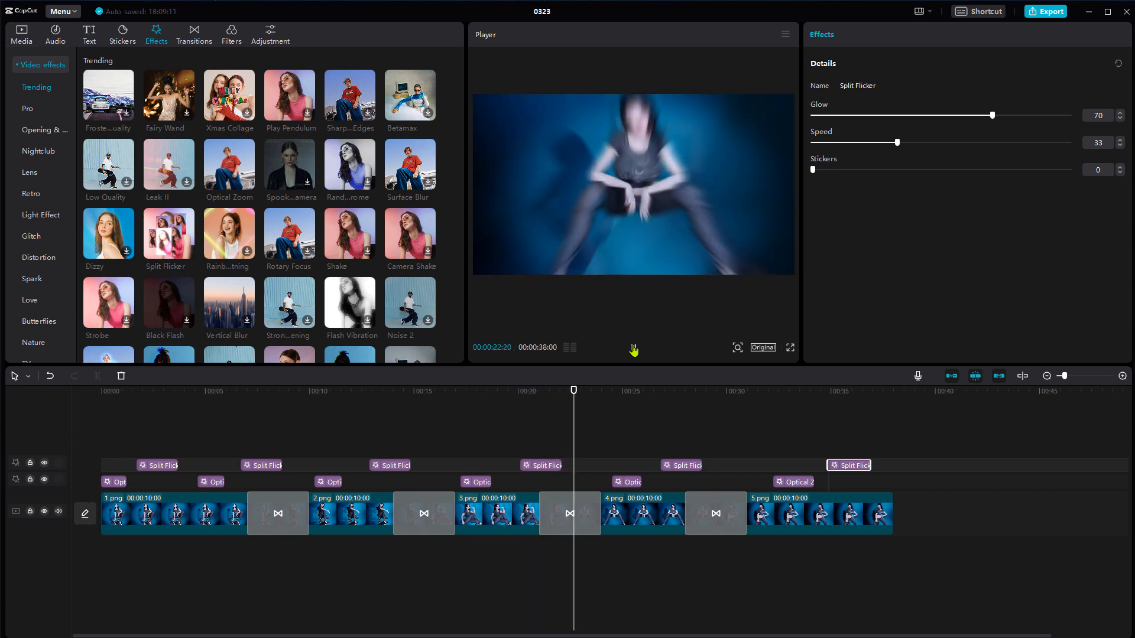
click(633, 349)
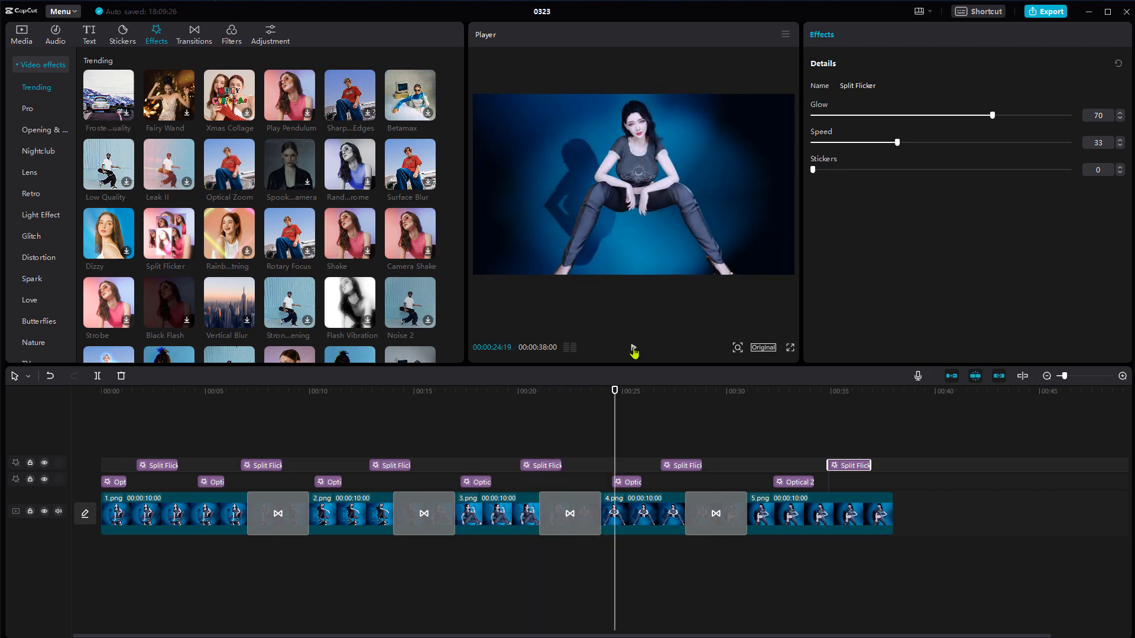
click(470, 393)
drag(362, 404, 90, 428)
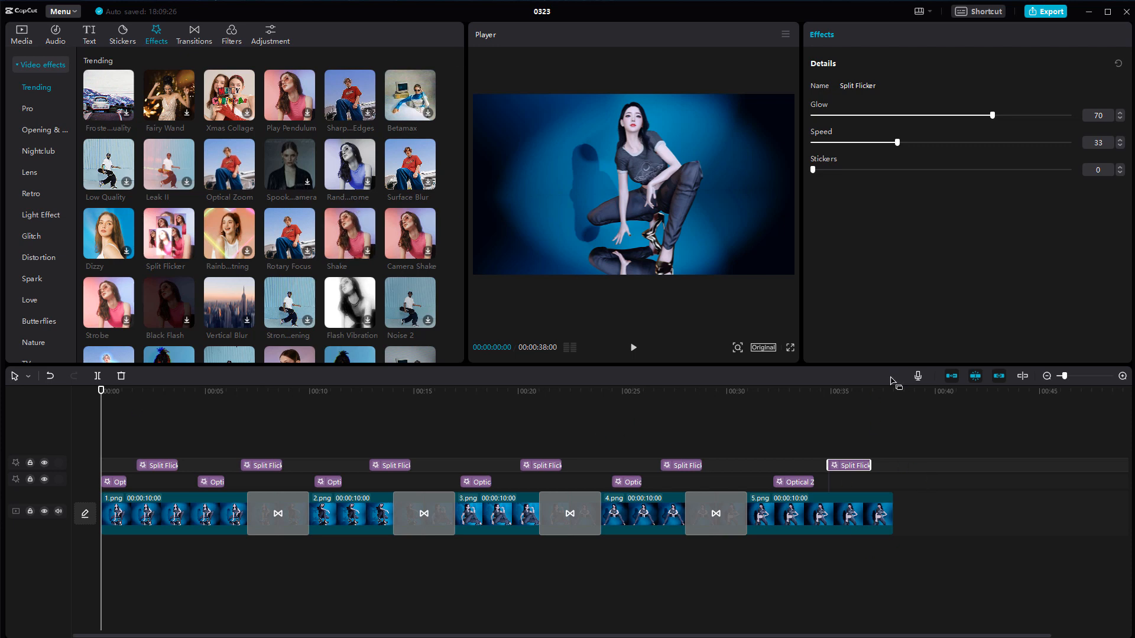
Open the export settings for the video and review the resolution options, keeping 1080P
click(1045, 13)
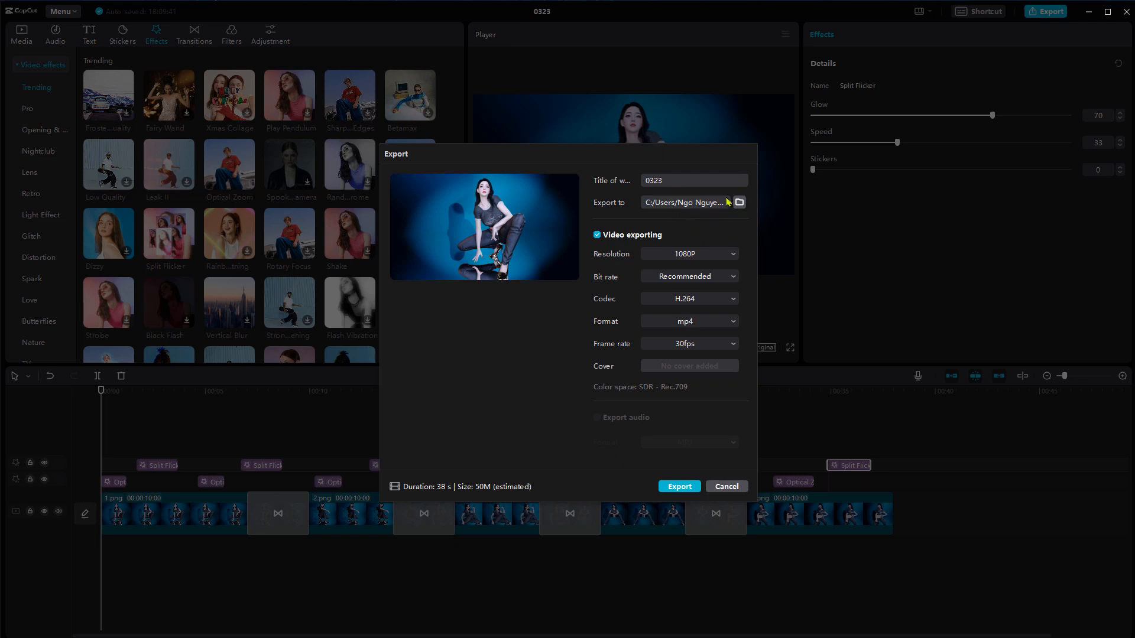
click(736, 254)
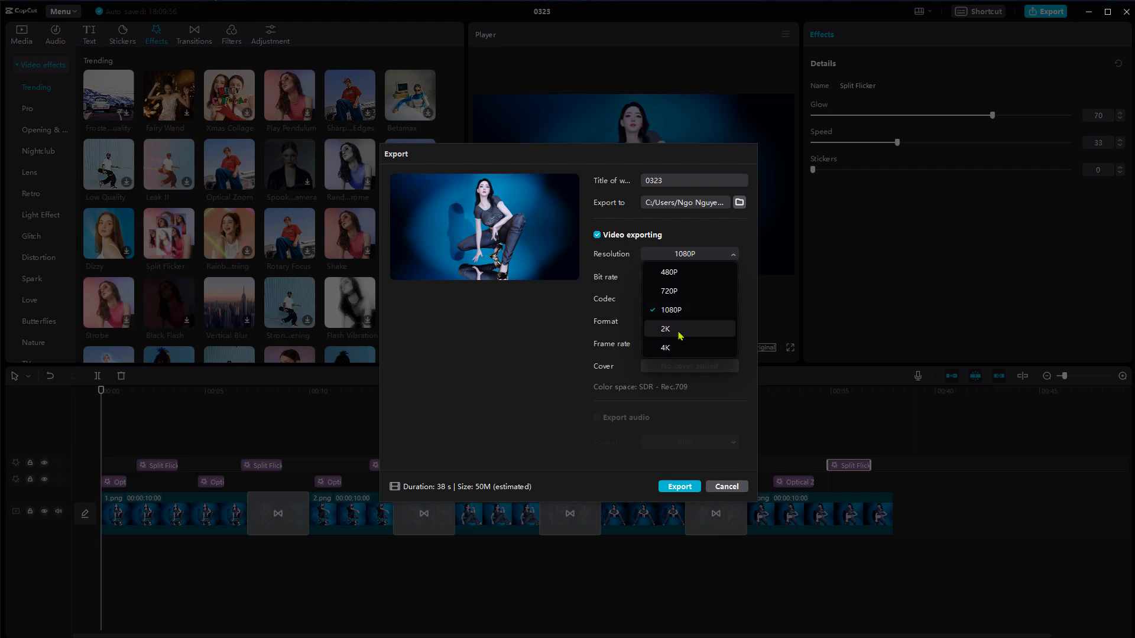
click(744, 244)
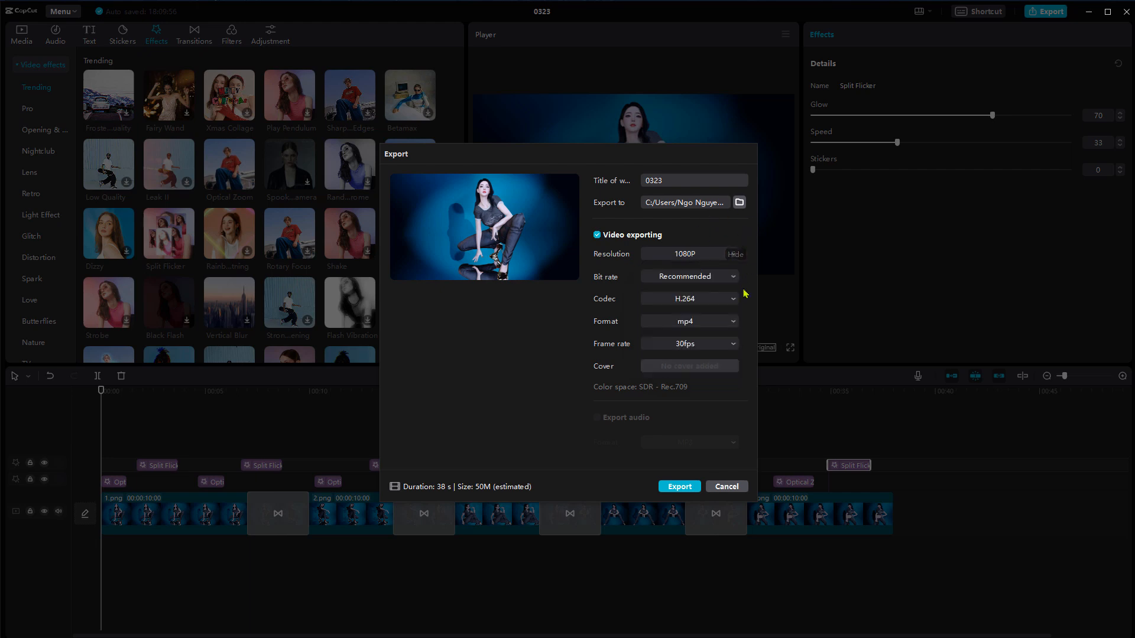